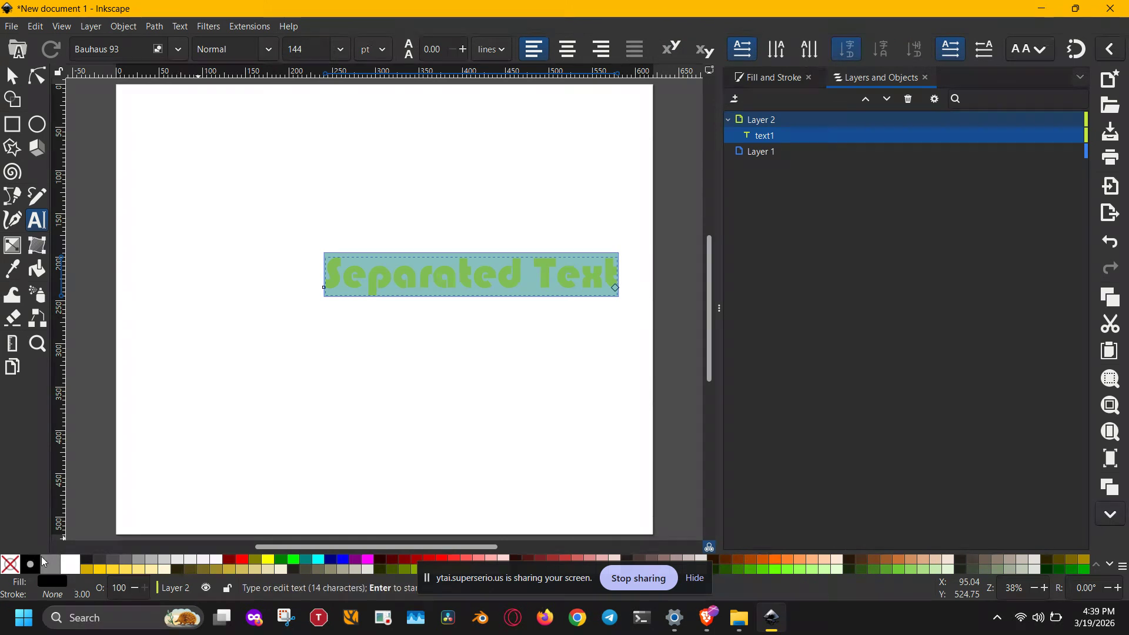
Fill the selected "Separated Text" lettering with black and finish editing the text
left_click(30, 564)
key("Escape")
key("s")
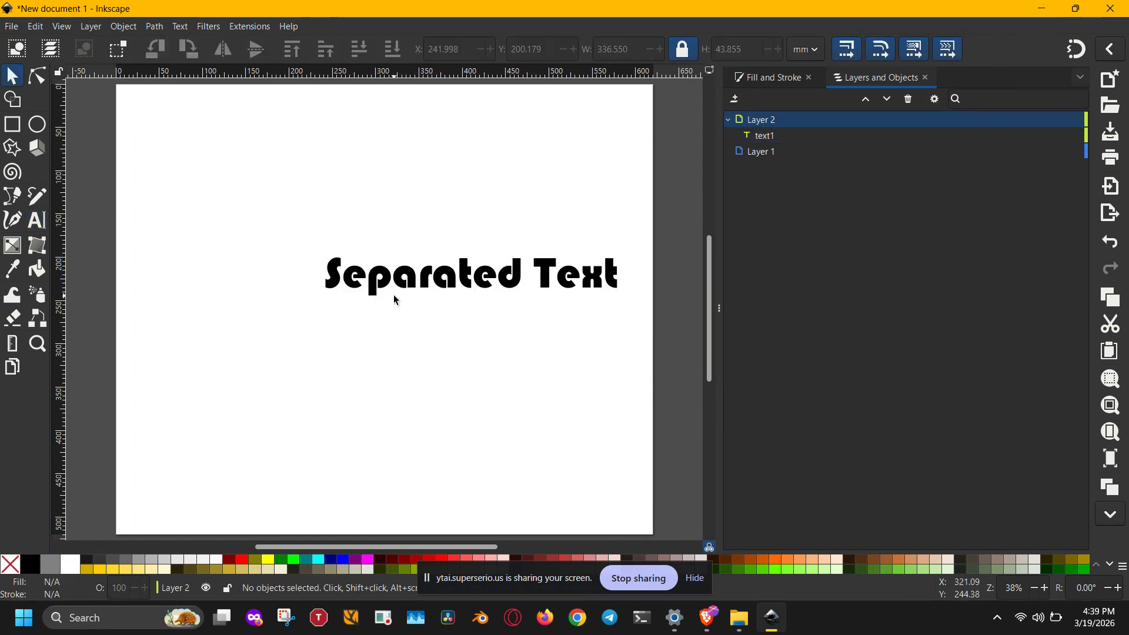
Enlarge the "Separated Text" object proportionally to about 465 mm wide and place it near the centre of the page
left_click_drag(425, 277, 329, 295)
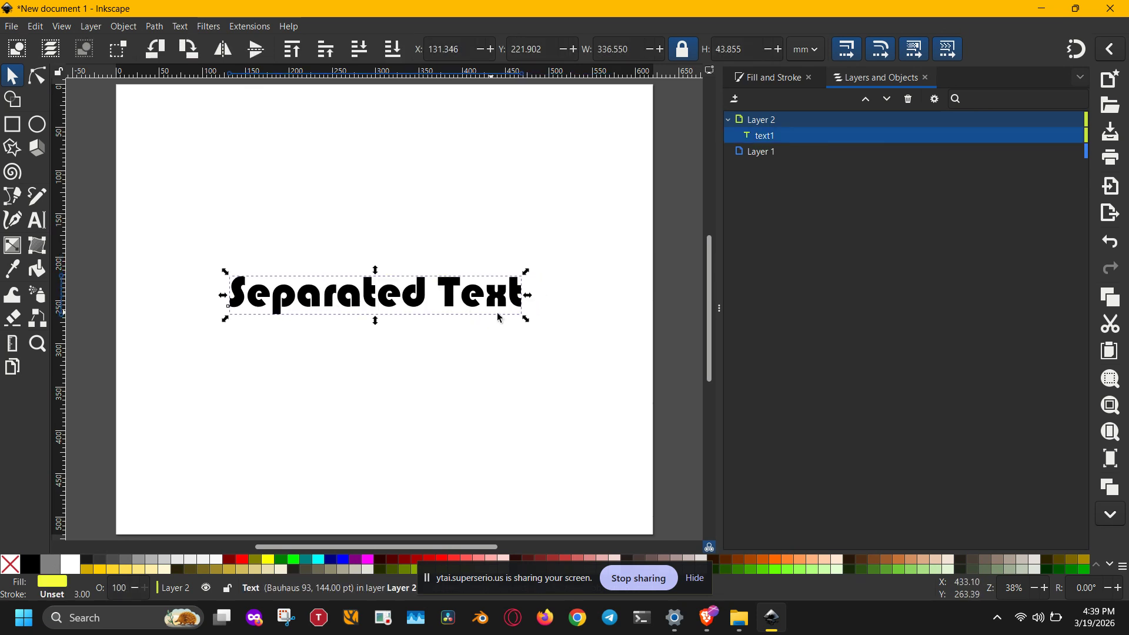
left_click_drag(525, 319, 597, 371)
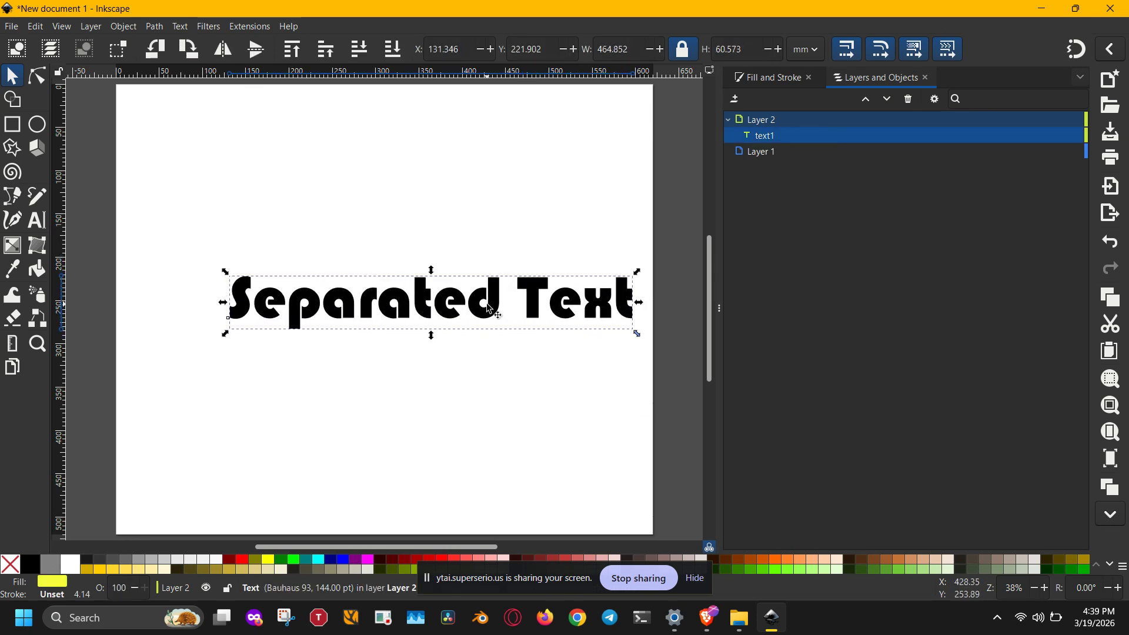
left_click_drag(501, 304, 453, 293)
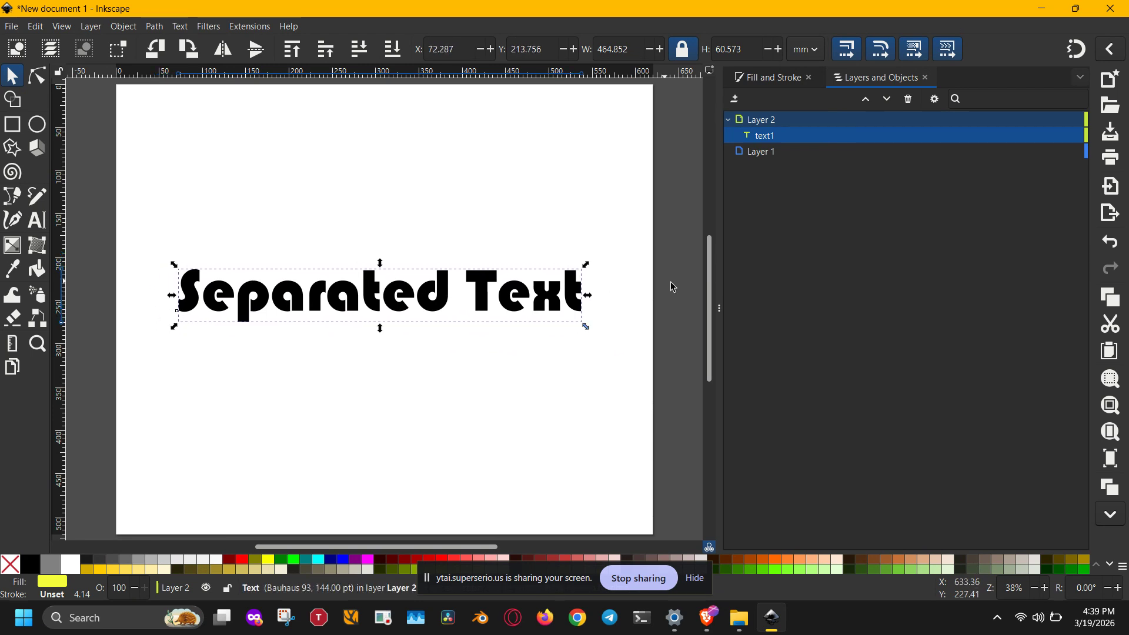
Collapse the docked dialogs to widen the canvas and deselect the text
left_click(719, 307)
left_click(720, 352)
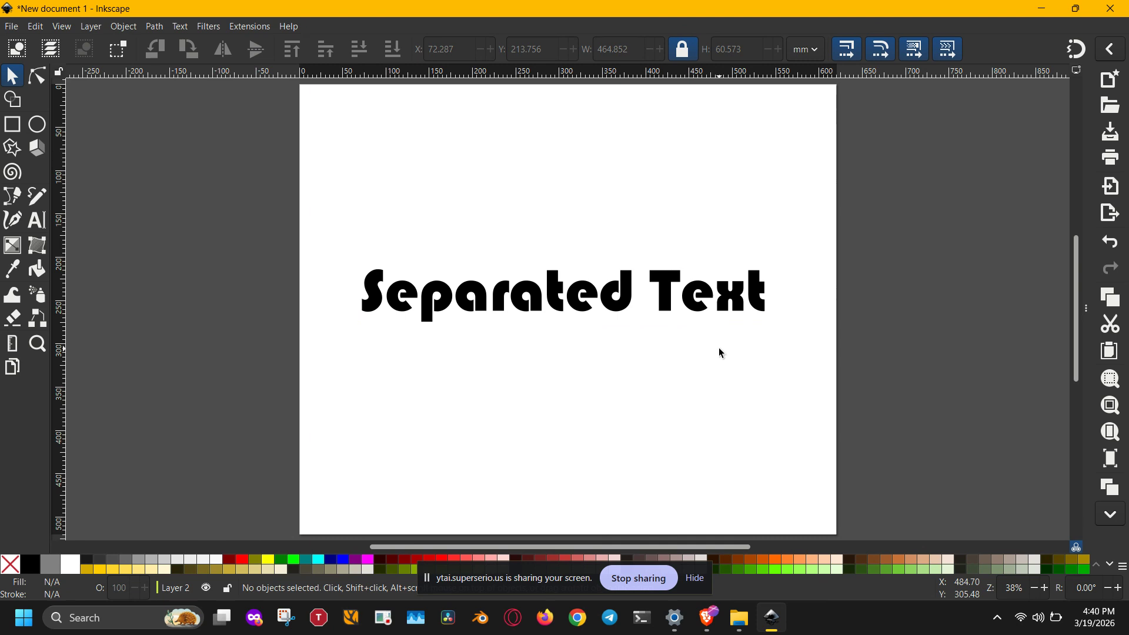
Convert the "Separated Text" object to a path and break it apart into individual letters
left_click(670, 292)
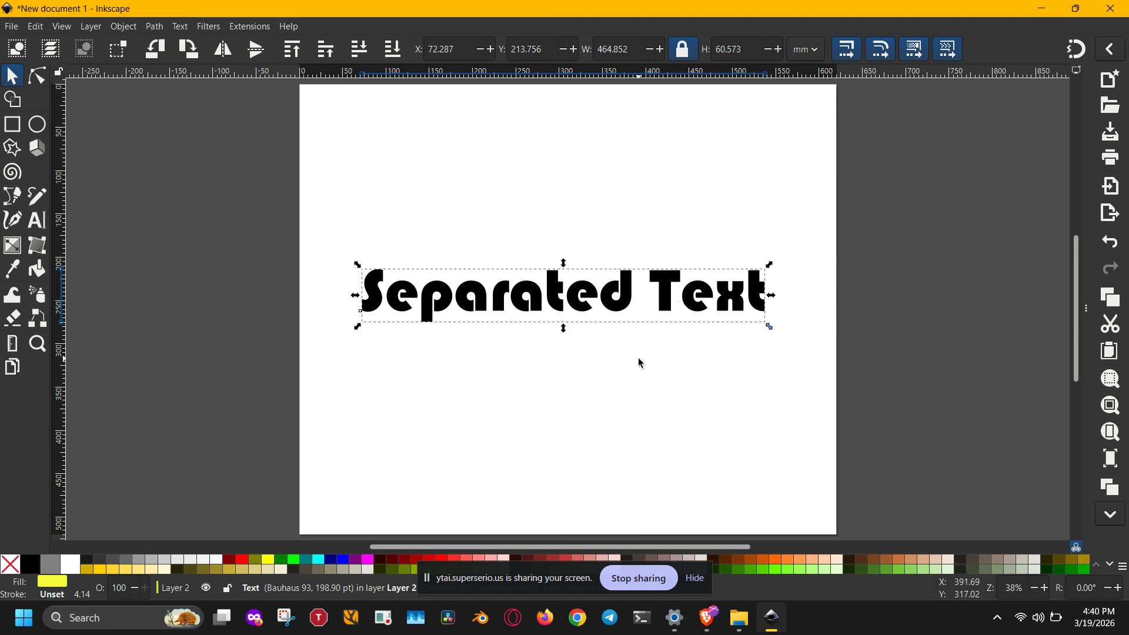
left_click(155, 26)
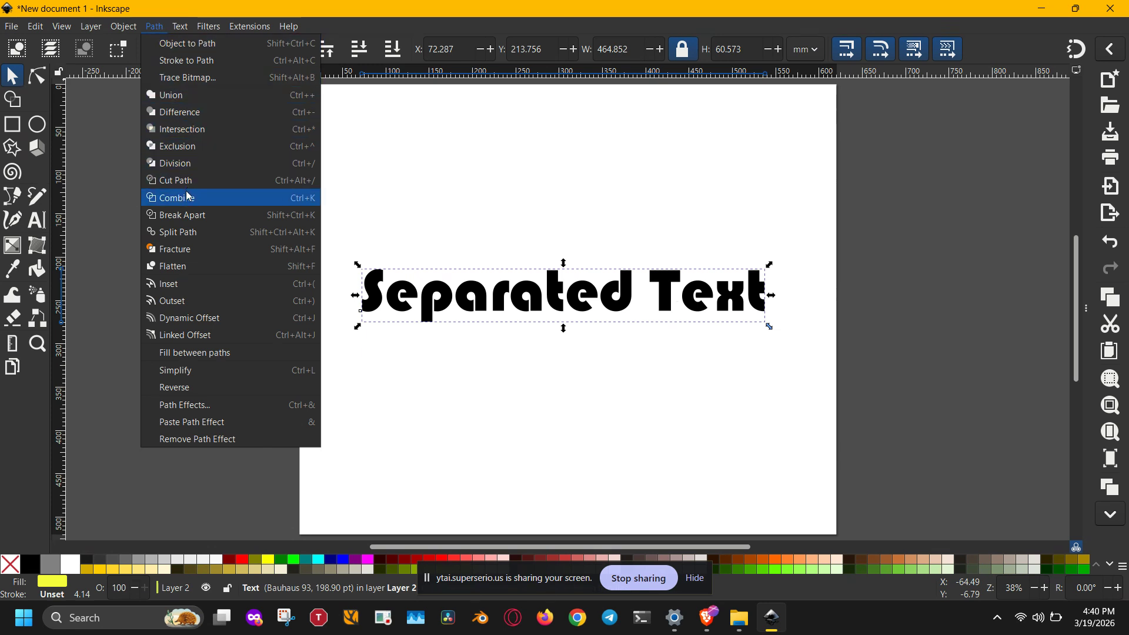
left_click(213, 7)
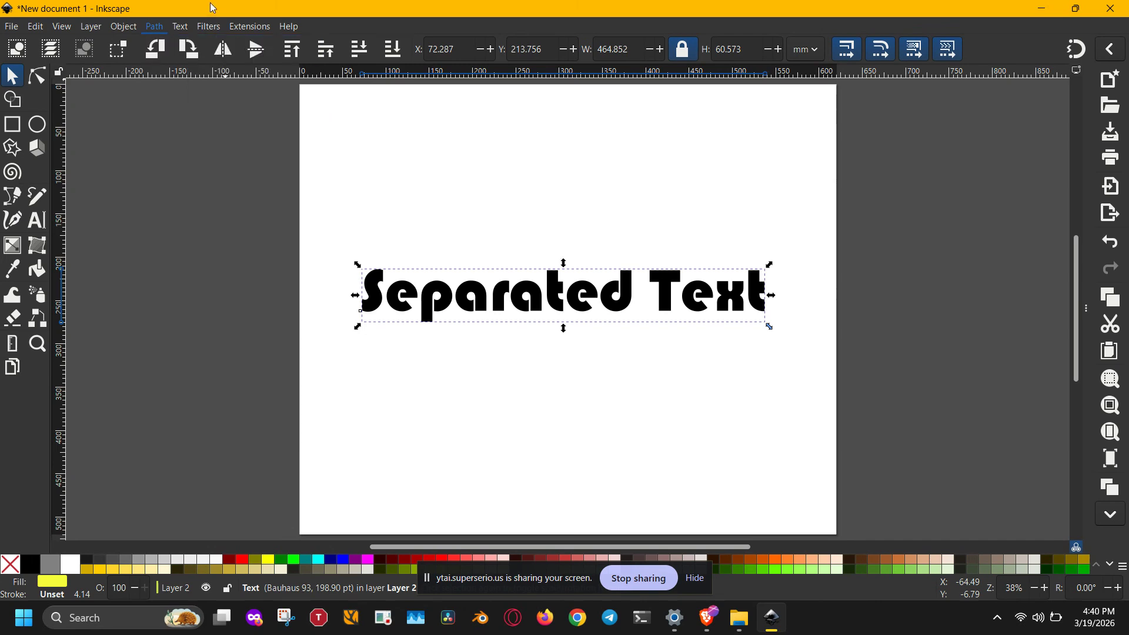
key("shift+ctrl+c")
left_click(156, 26)
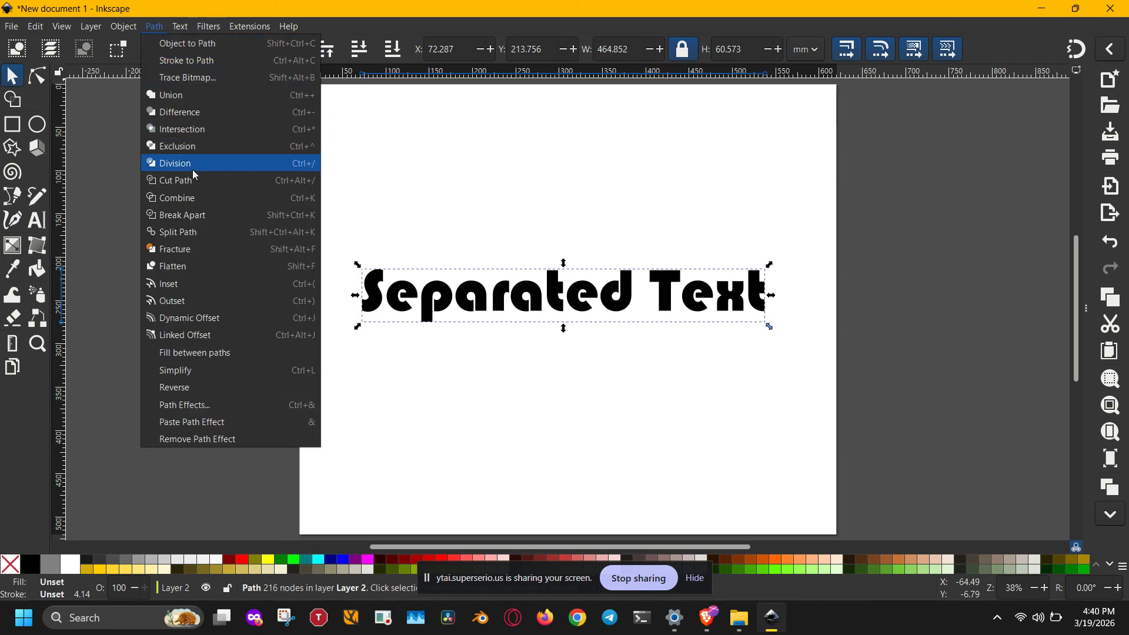
left_click(194, 215)
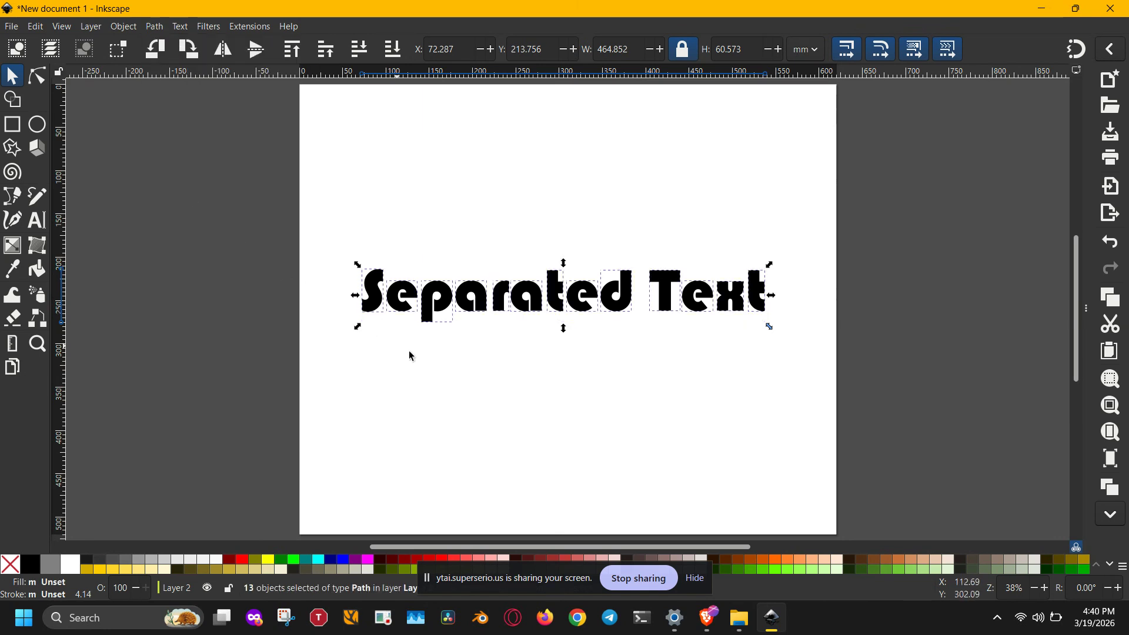
left_click(435, 364)
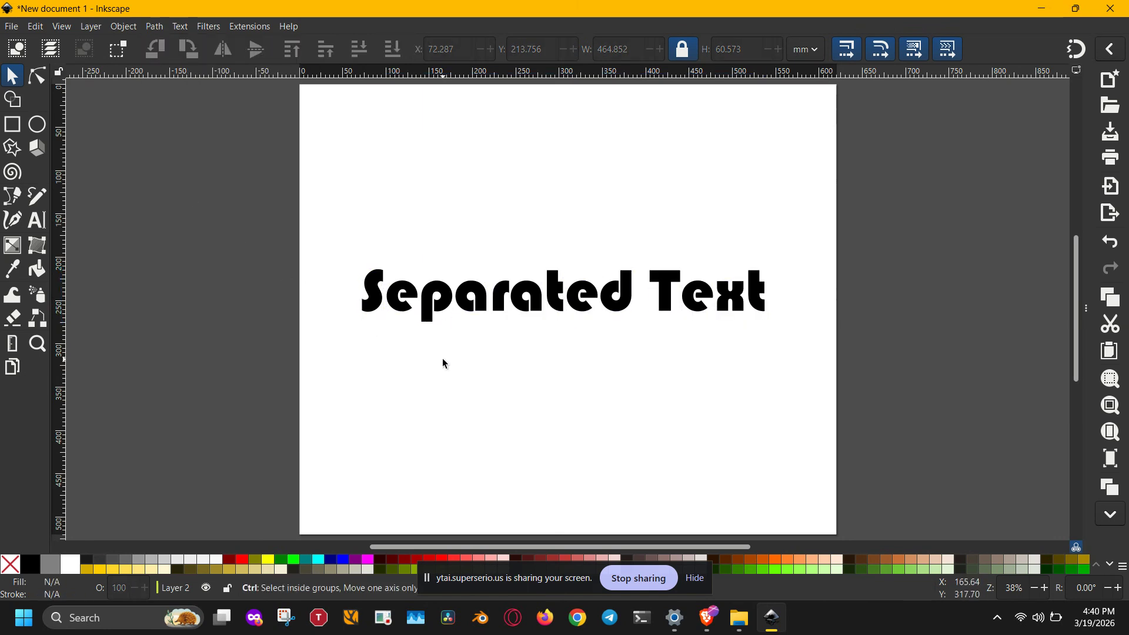
Test the separated letters by moving the "p" below the word, undoing the move, and selecting the "e" in "Text"
scroll(444, 363, "up", 2)
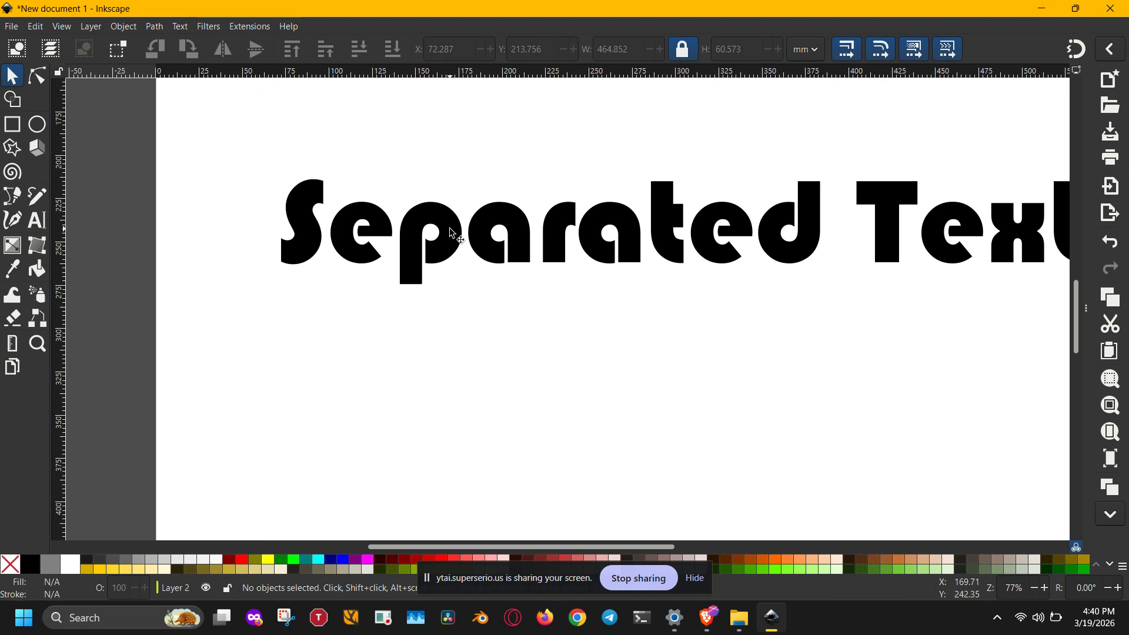
left_click_drag(453, 241, 449, 347)
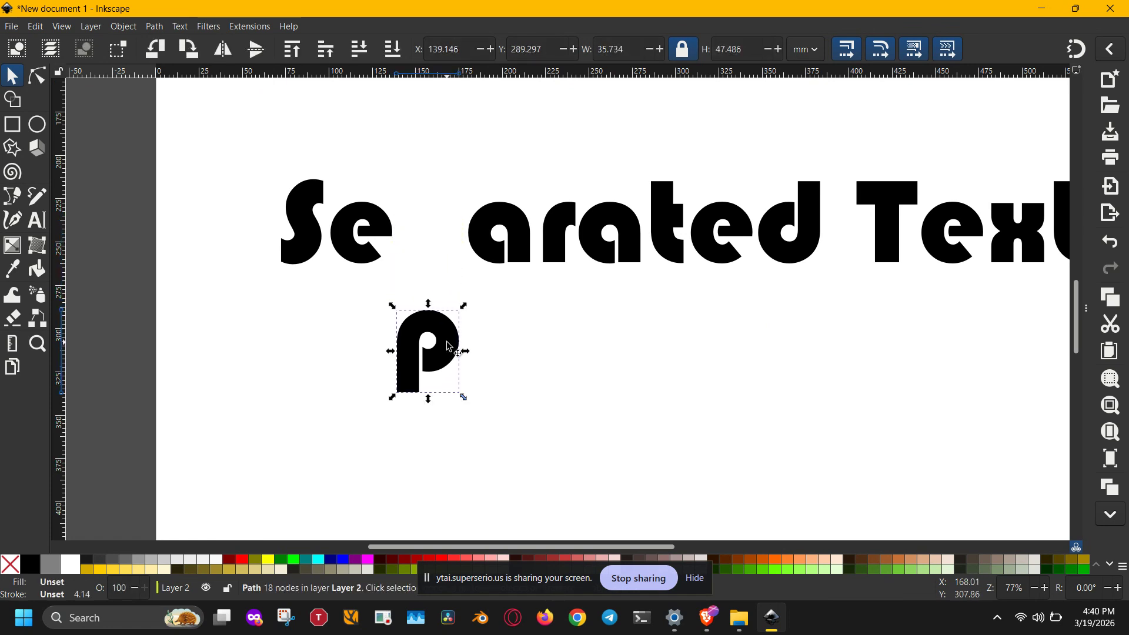
key("ctrl+z")
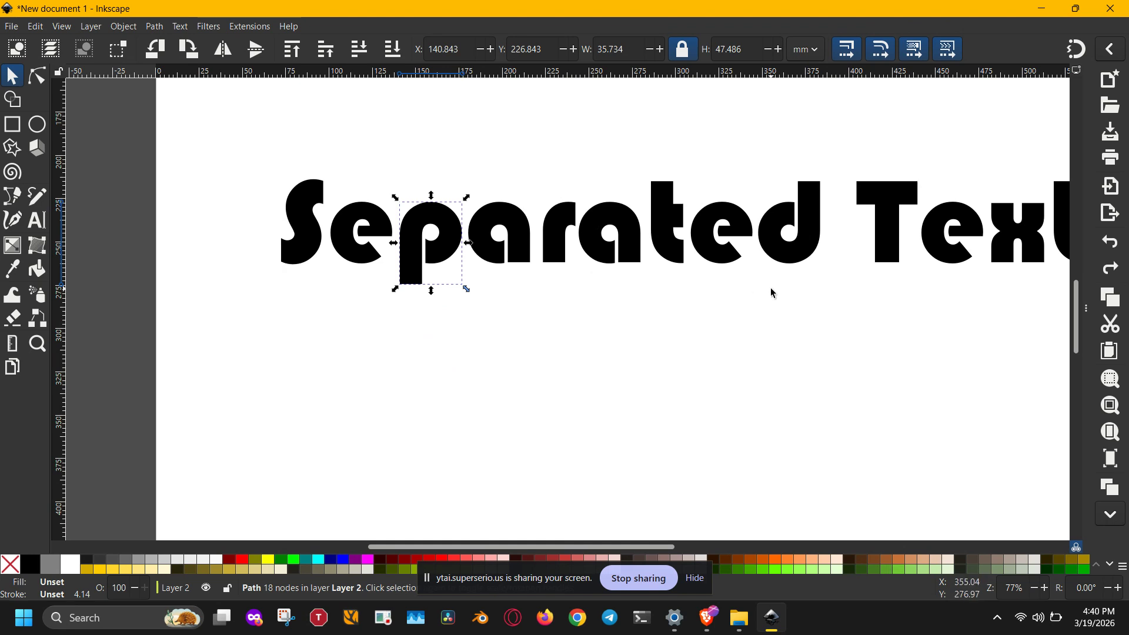
left_click_drag(772, 290, 508, 314)
left_click(687, 242)
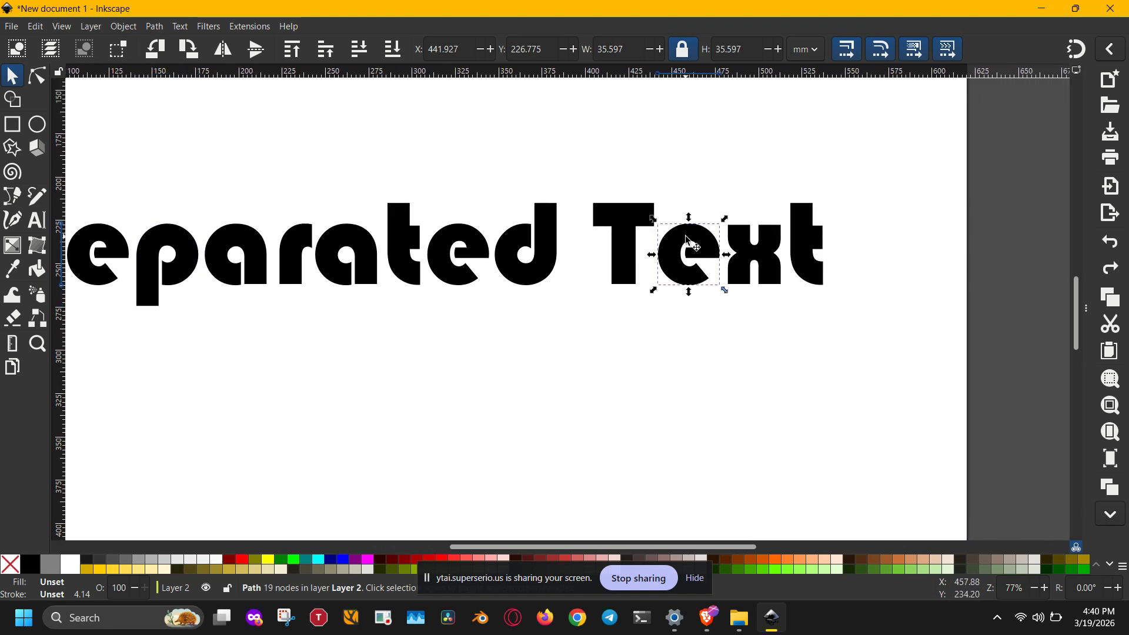
left_click(529, 406)
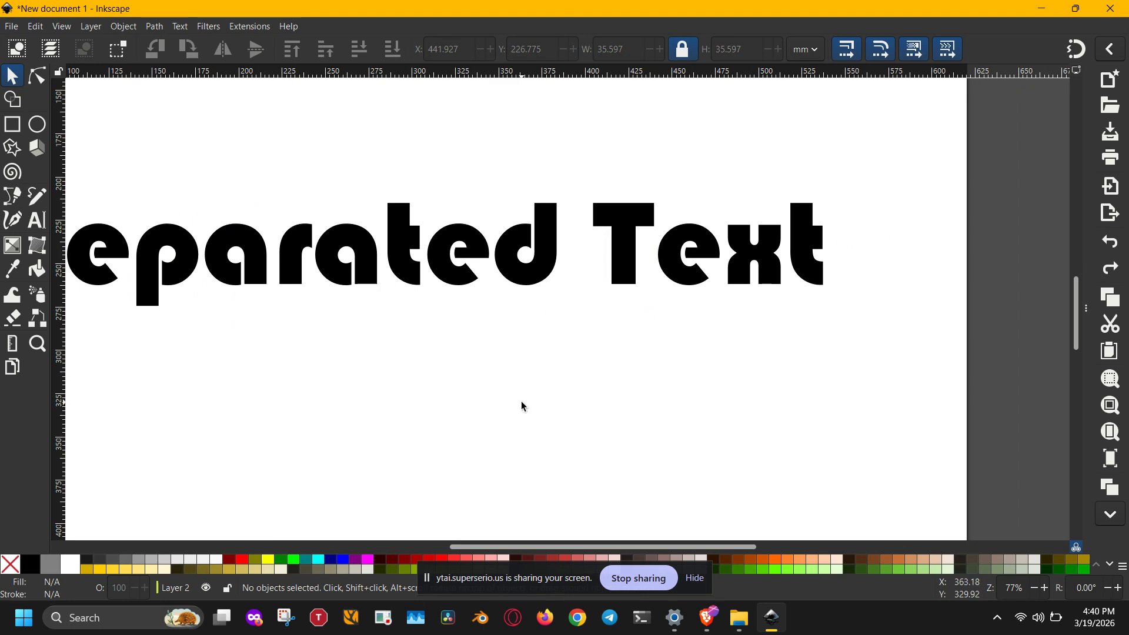
Add a new text object reading "Other fonts" below "Separated Text"
scroll(521, 407, "down", 2)
scroll(522, 407, "down", 5)
scroll(523, 406, "up", 3)
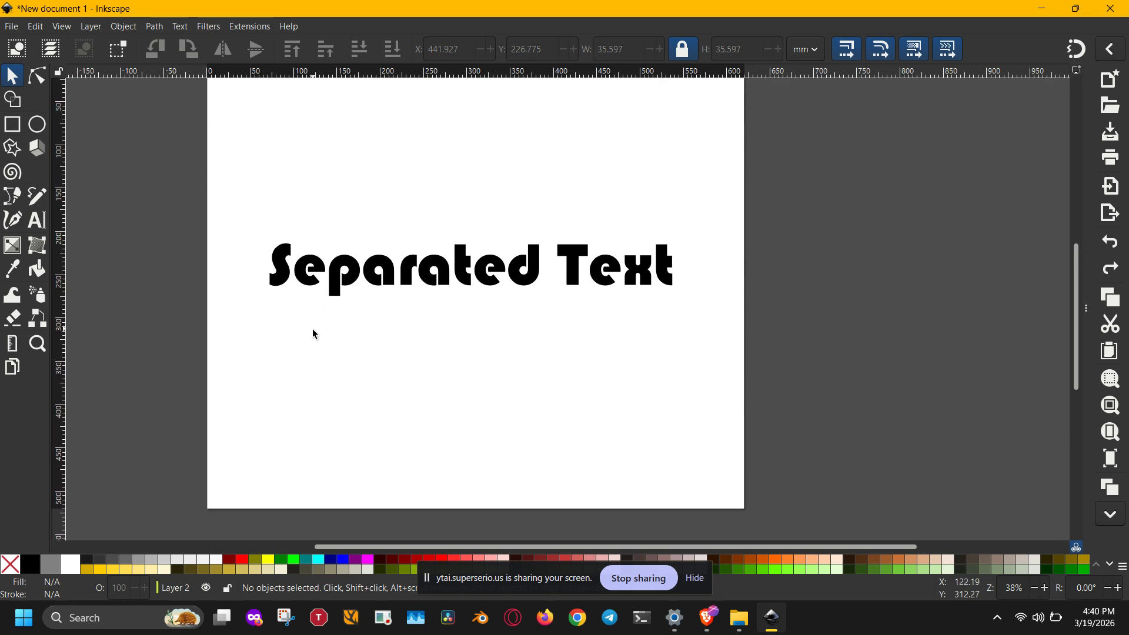
key("t")
left_click(415, 391)
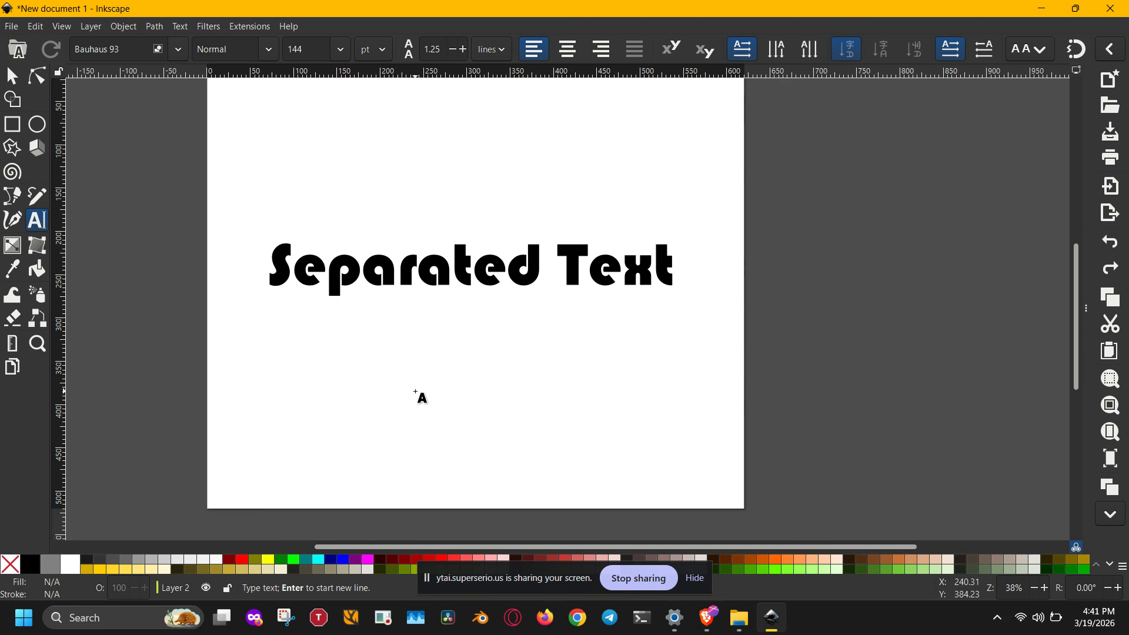
type("Other fonts")
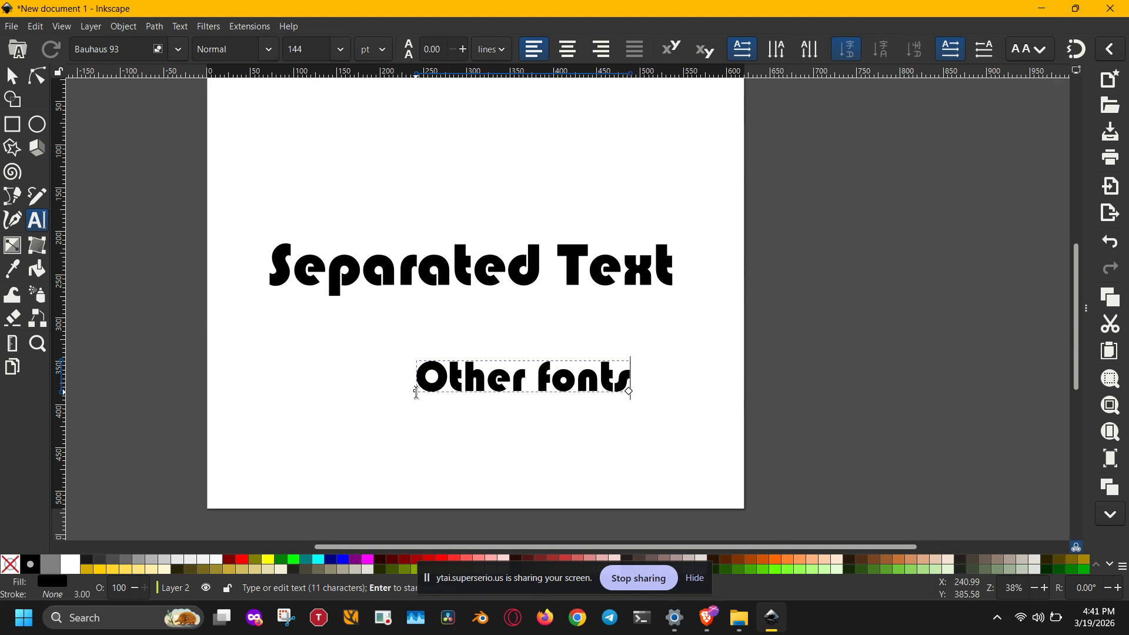
Set the whole "Other fonts" text to the Agency FB font in the Bold Condensed style
key("ctrl+a")
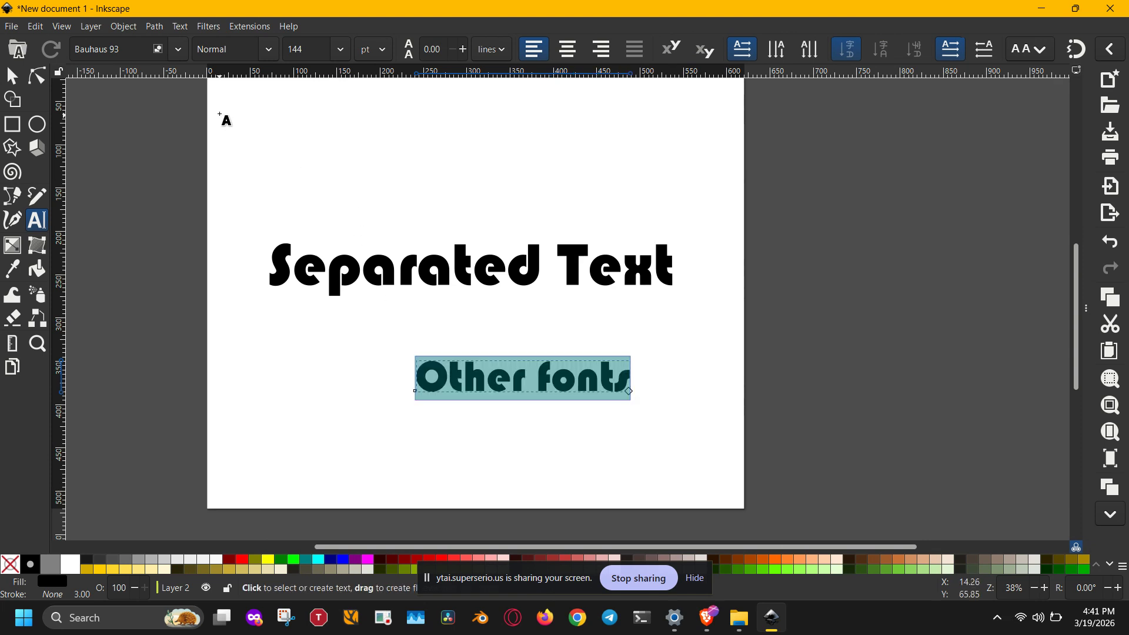
left_click(178, 50)
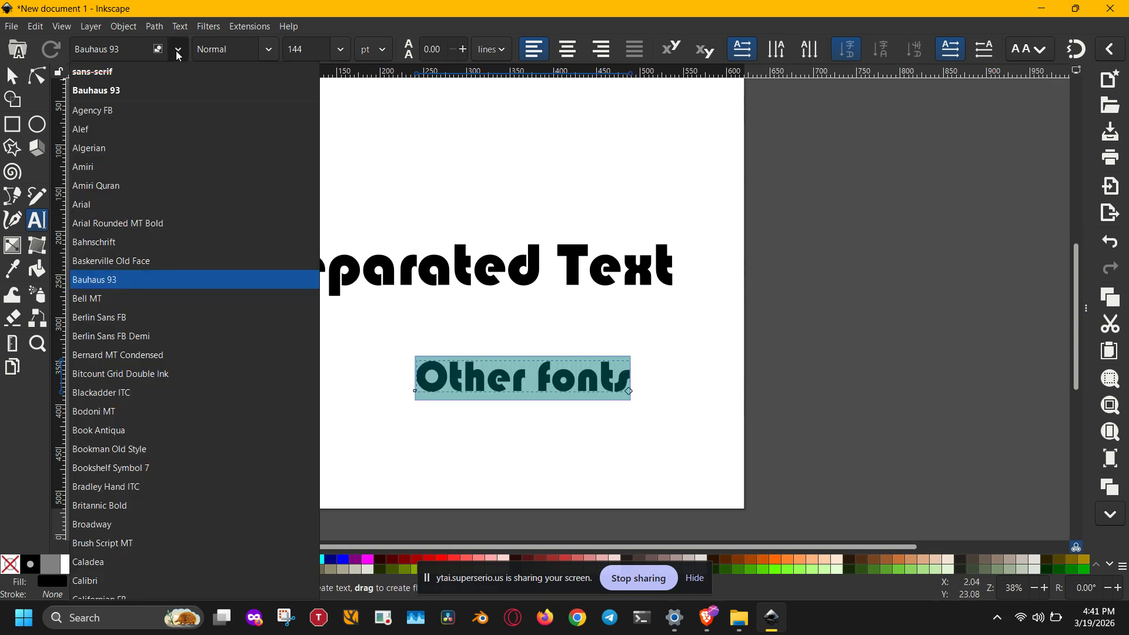
left_click(154, 117)
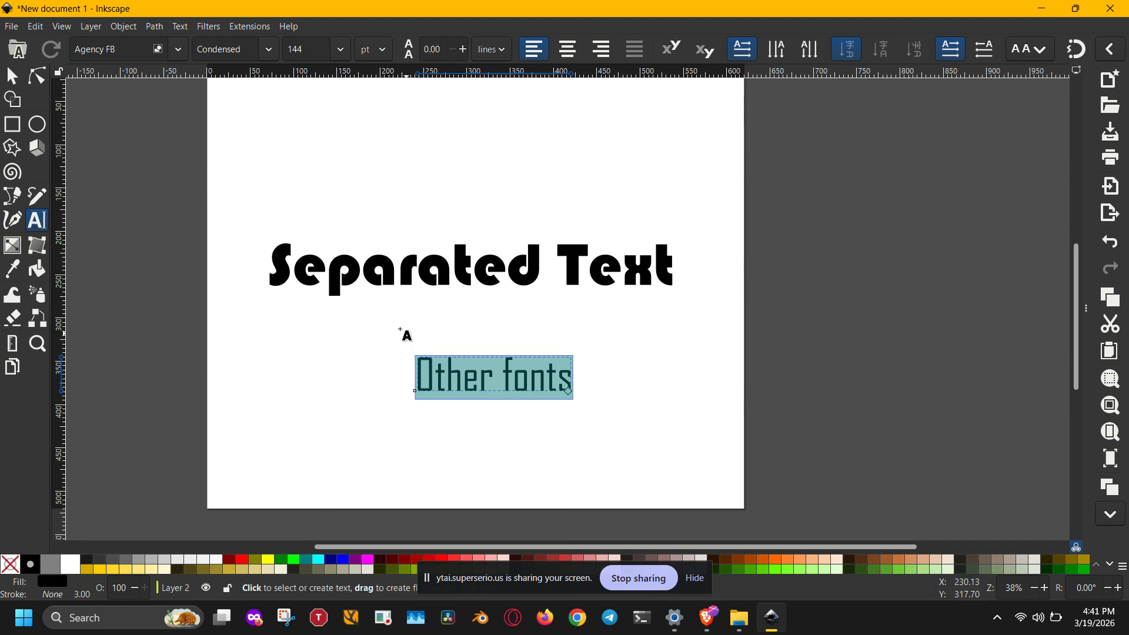
left_click(268, 50)
left_click(250, 94)
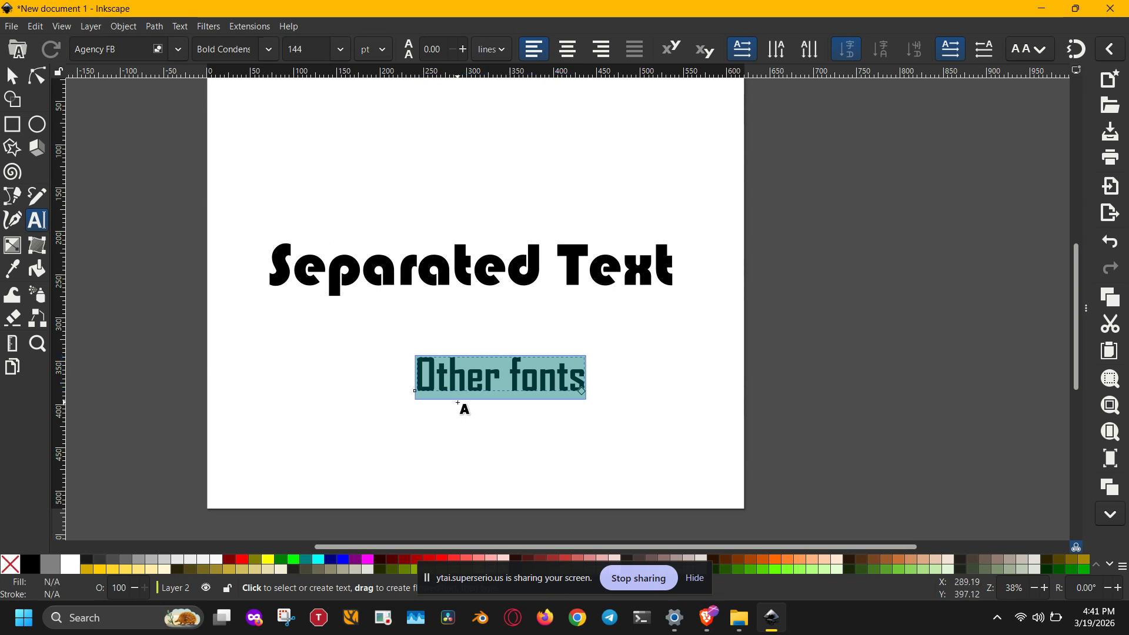
key("Escape")
Convert the "Other fonts" text to a path and break it apart into separate shapes
key("s")
left_click(470, 392)
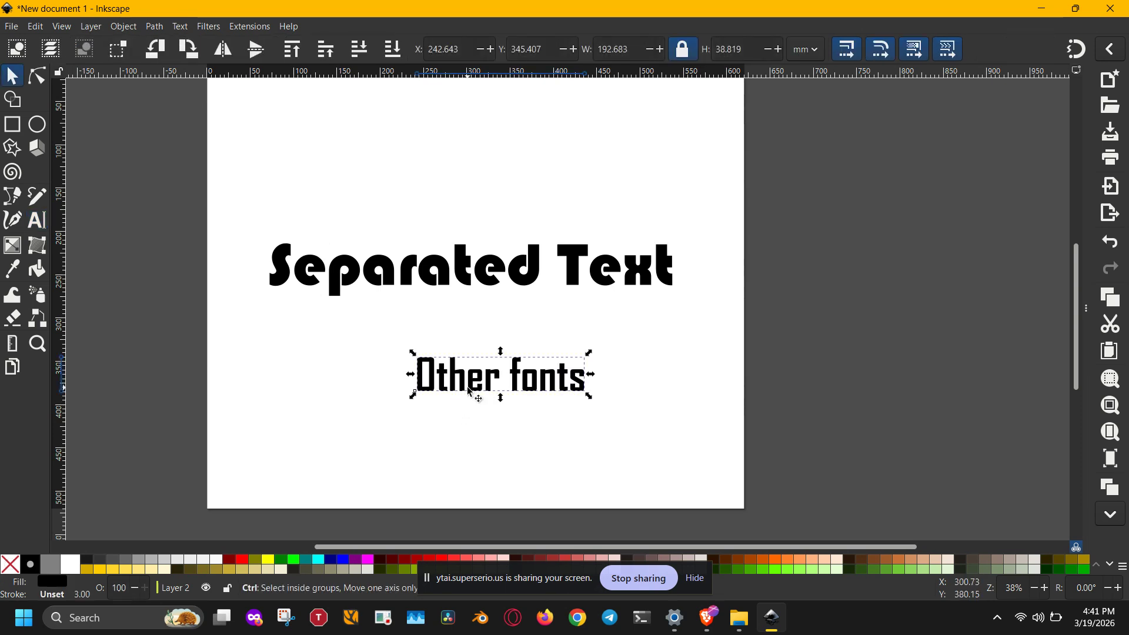
left_click(155, 26)
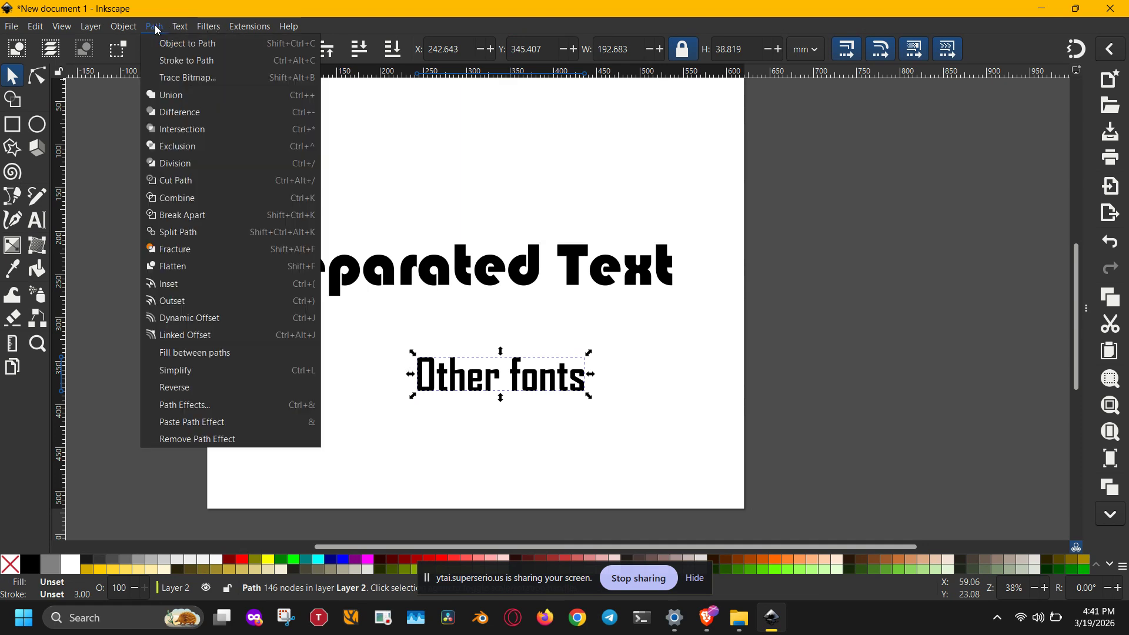
left_click(164, 214)
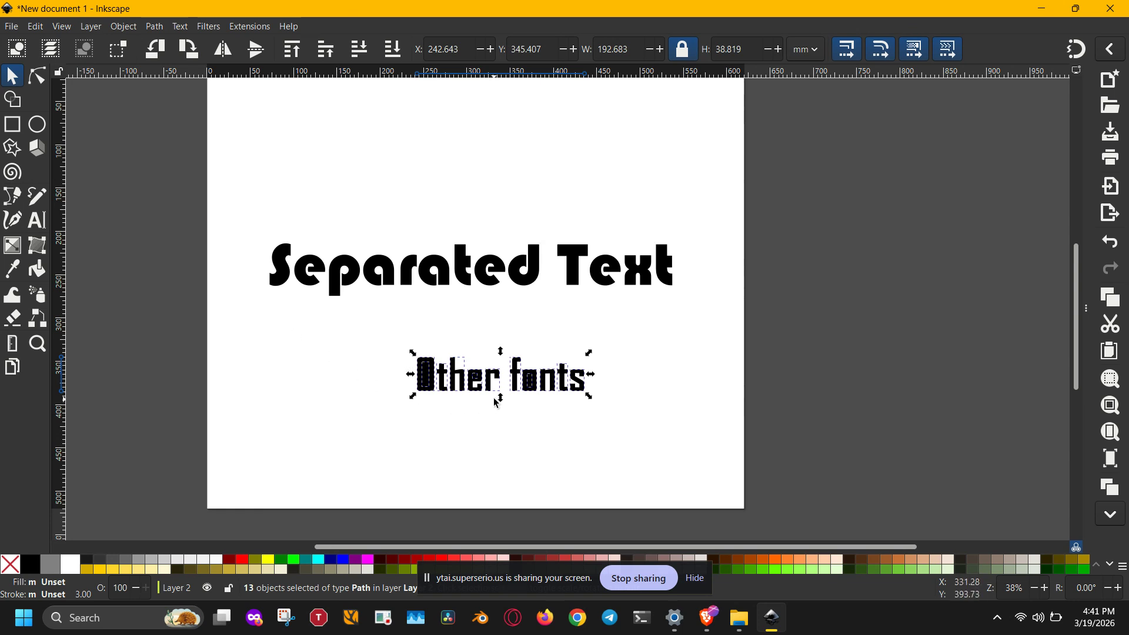
Combine the outer and inner shapes of the "O", "e" and lowercase "o" in "Other fonts" to restore their openings
scroll(499, 423, "up", 2, "ctrl")
left_click(322, 327)
left_click_drag(332, 268, 403, 413)
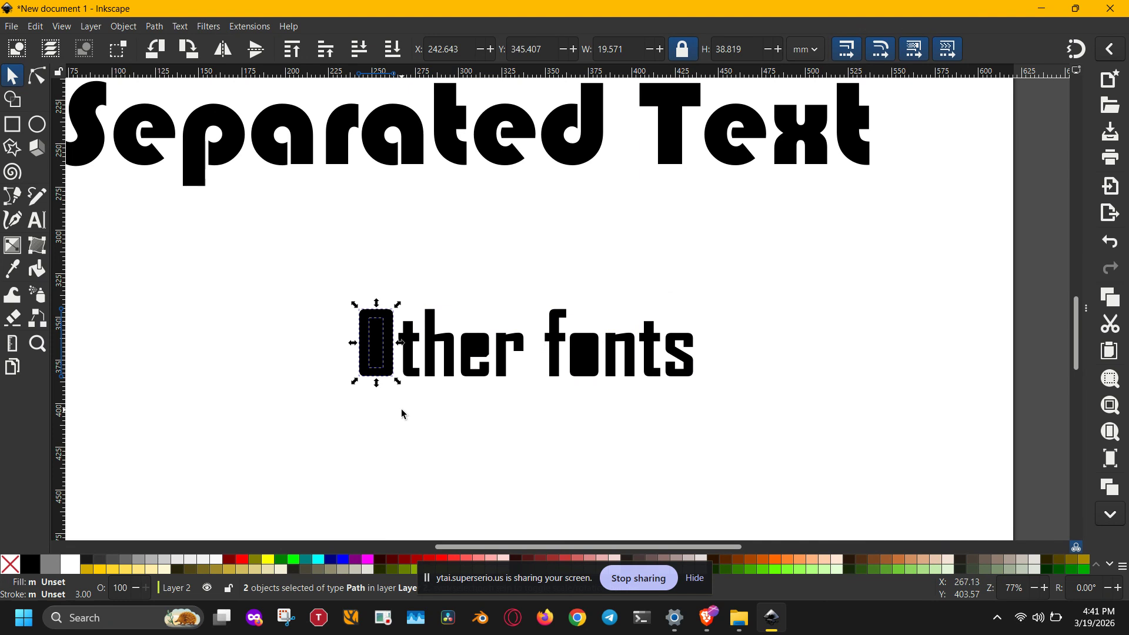
key("ctrl+k")
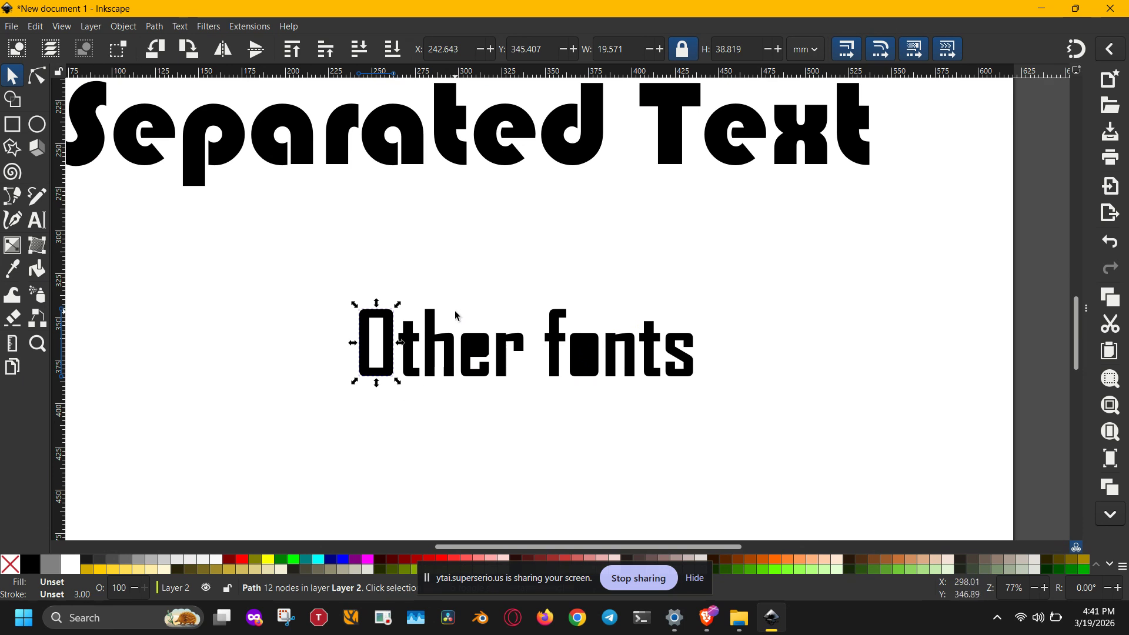
left_click_drag(455, 313, 499, 398)
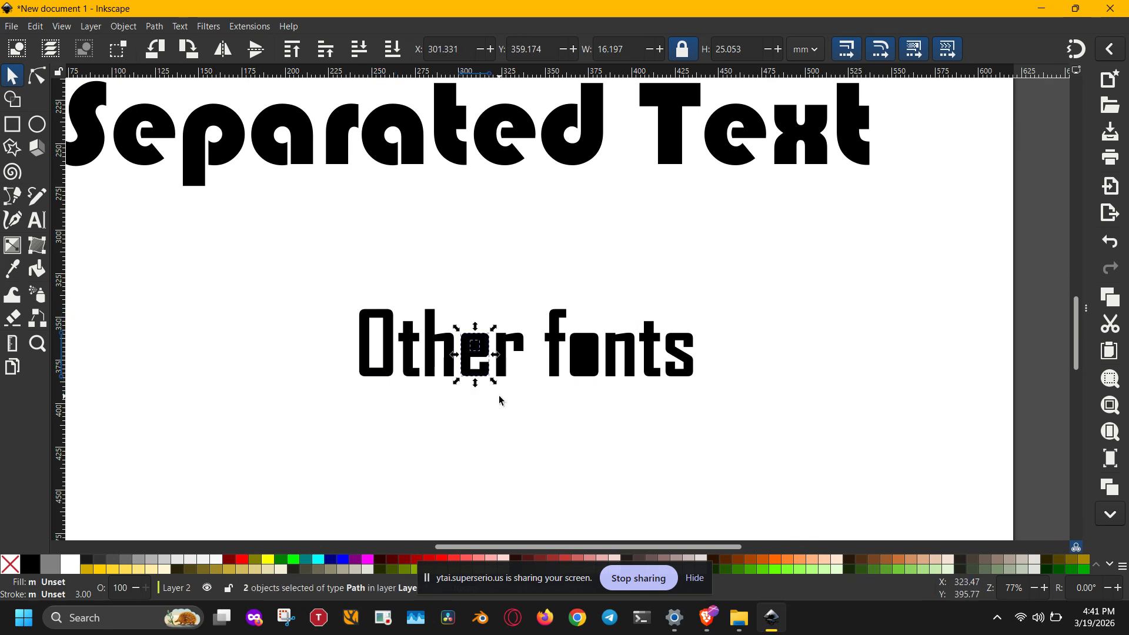
key("ctrl+k")
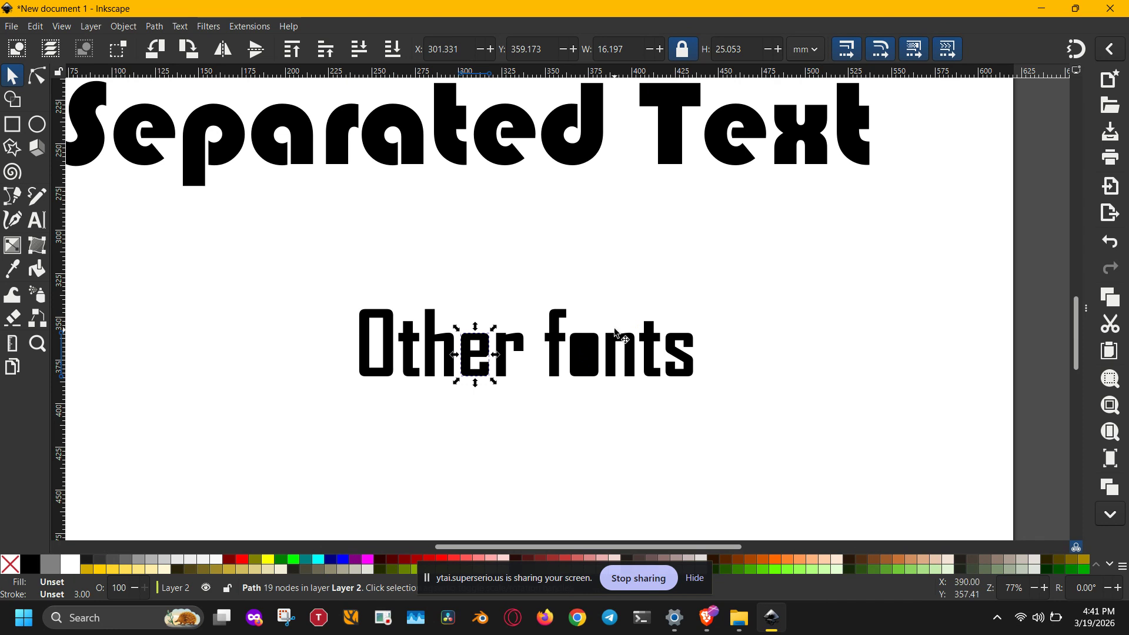
left_click_drag(610, 313, 564, 410)
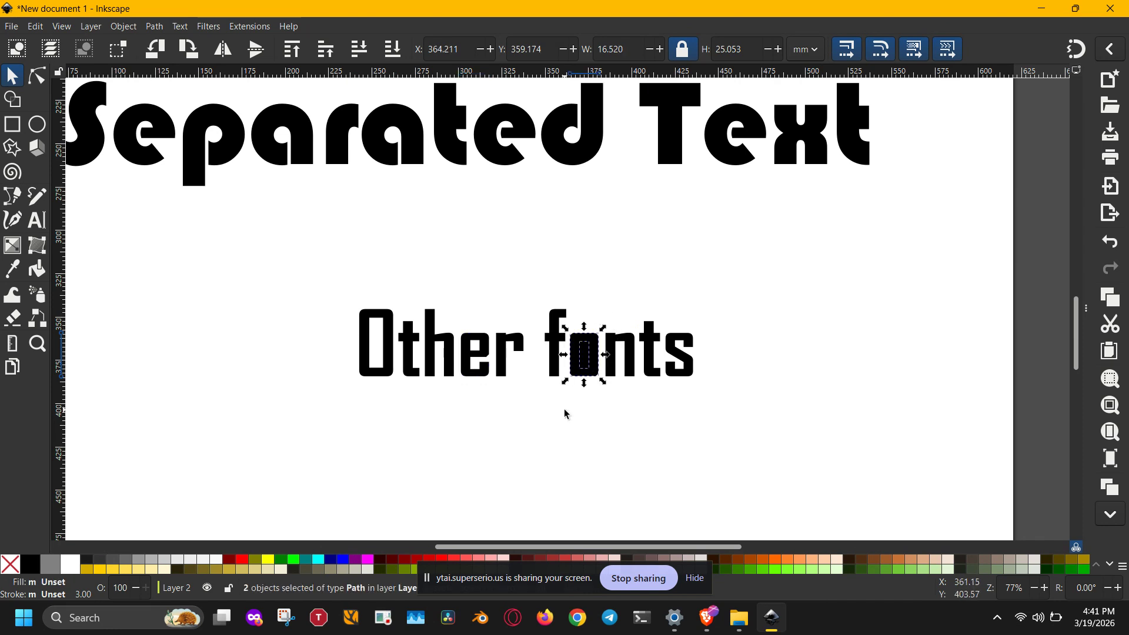
key("ctrl+k")
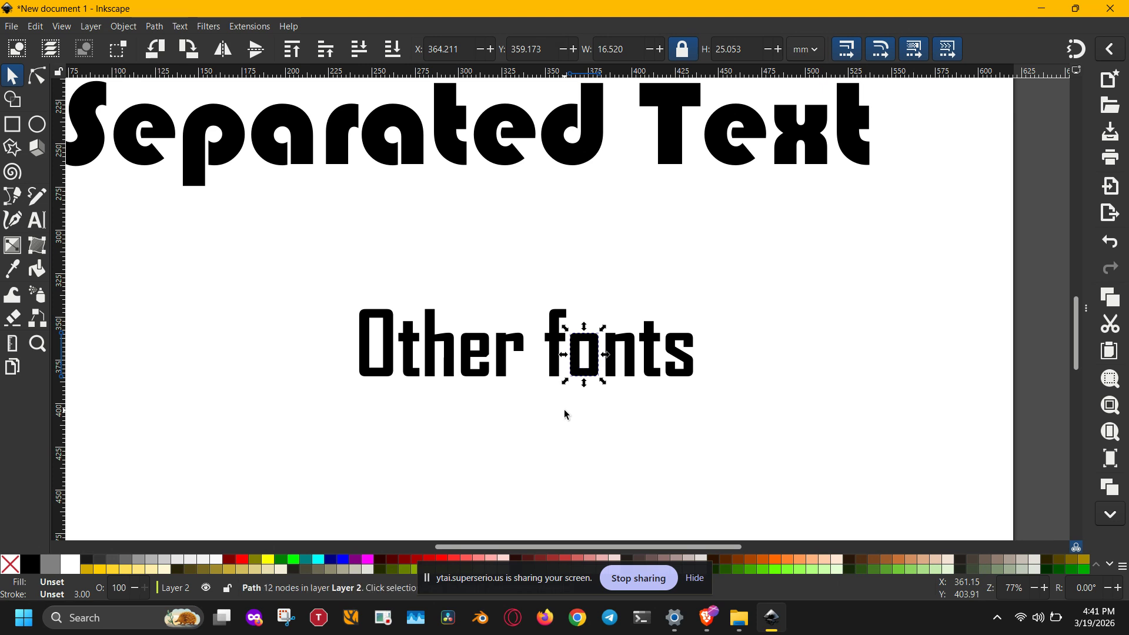
left_click(797, 399)
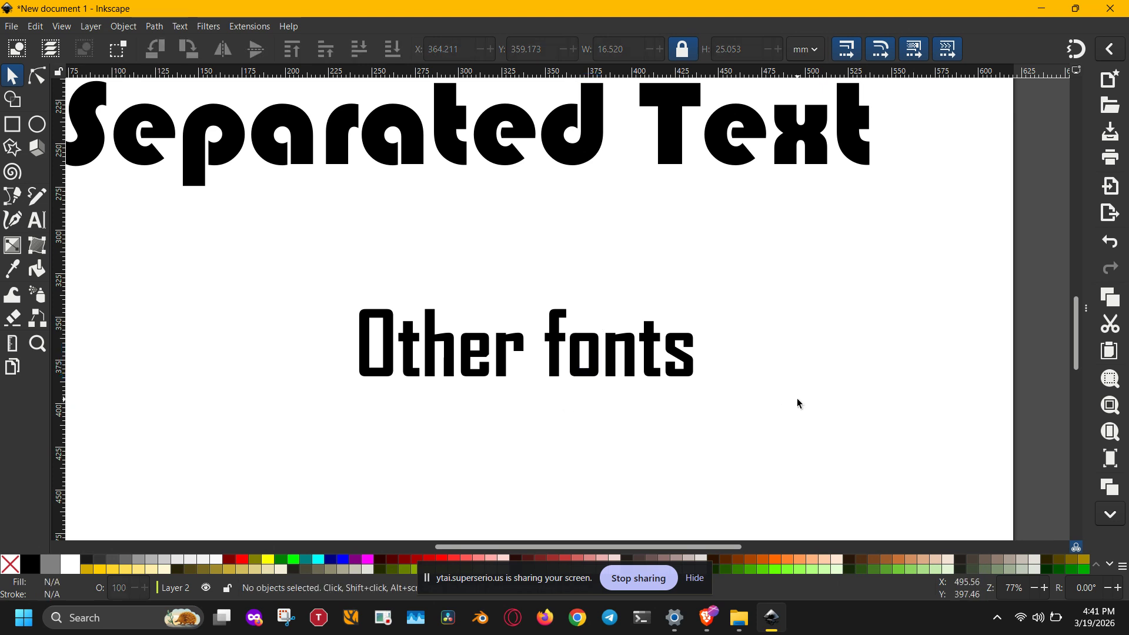
left_click_drag(323, 441, 379, 467)
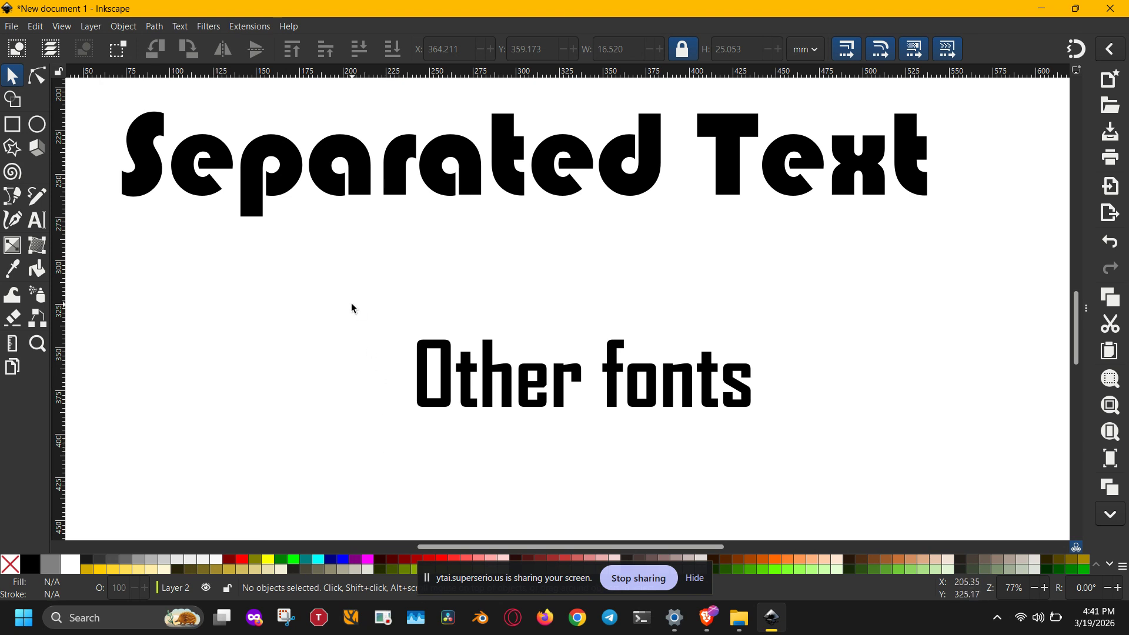
left_click_drag(352, 308, 376, 355)
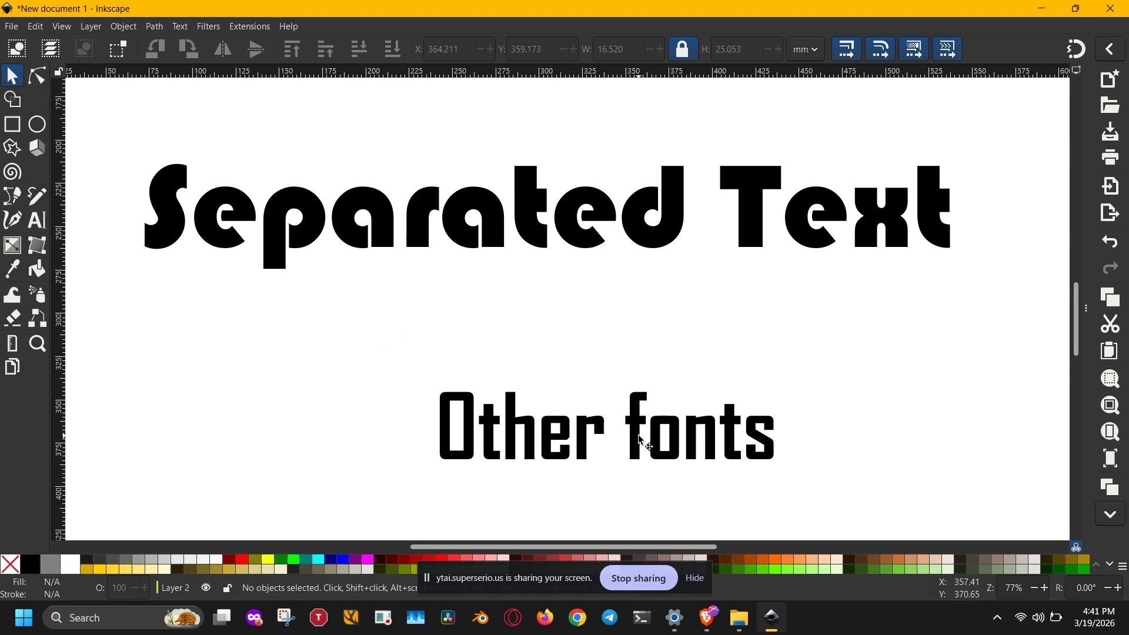
Move the "f" of "fonts" above the word, over the "O", and back into its place to demonstrate it is separate
left_click_drag(642, 436, 641, 396)
left_click(697, 381)
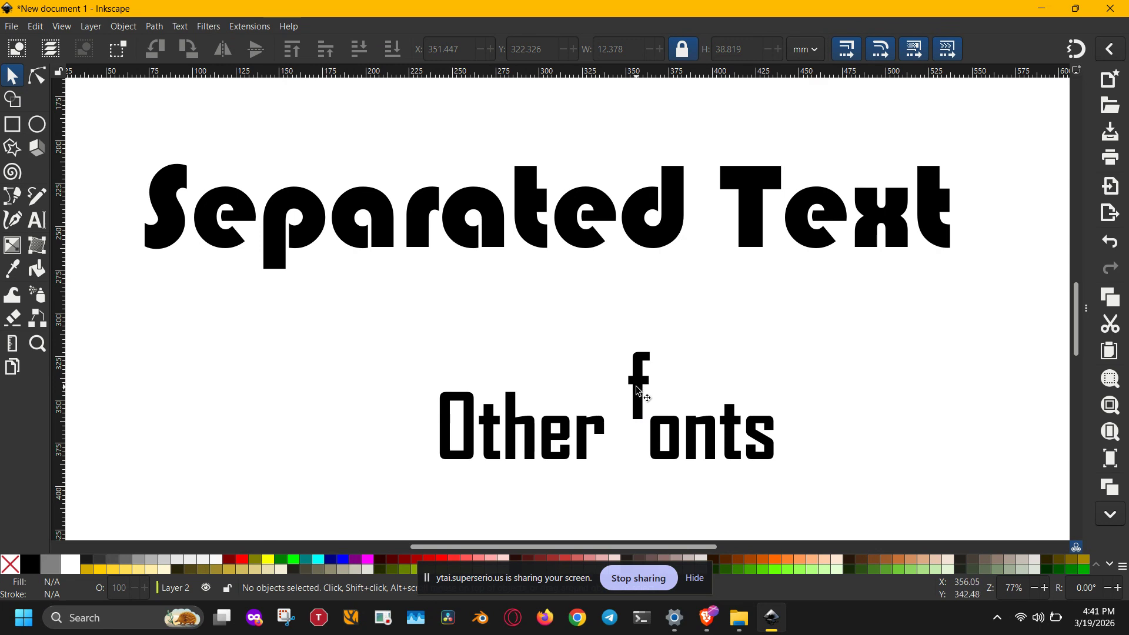
left_click_drag(641, 394, 450, 365)
left_click(536, 480)
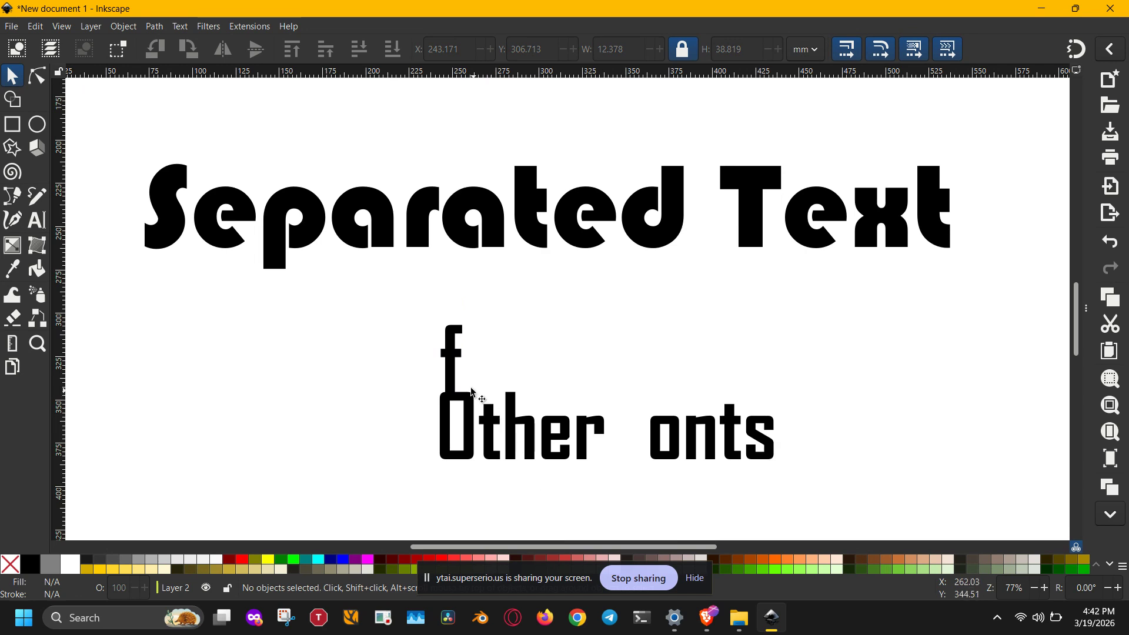
left_click_drag(455, 371, 642, 440)
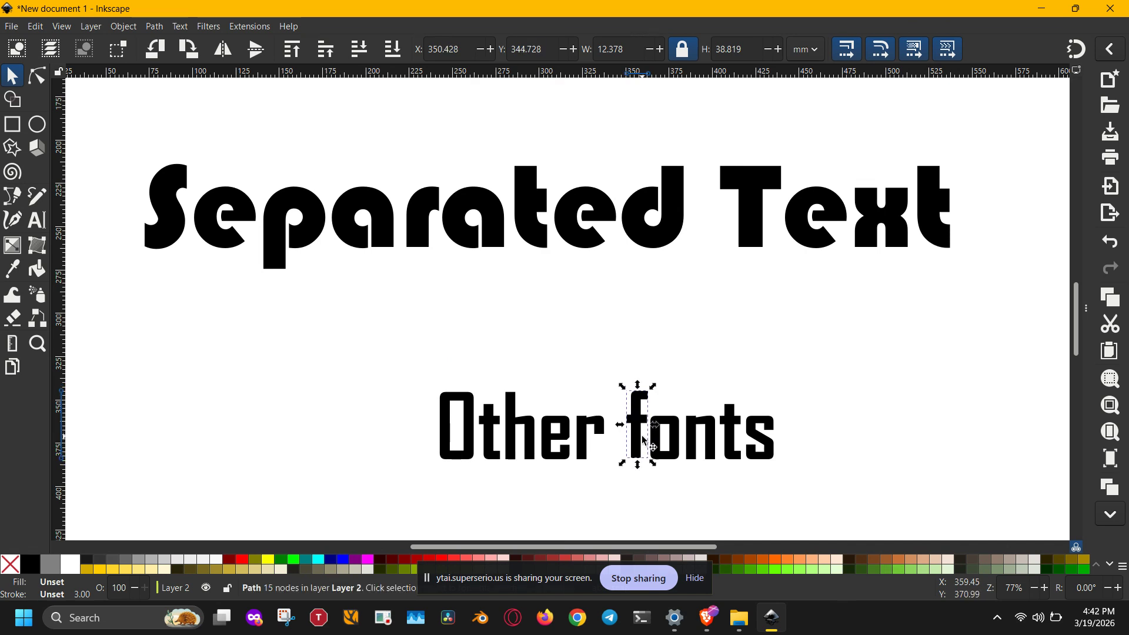
Group all the "Other fonts" letters, shift the group about 22 mm left and 4 mm up, and ungroup it into individual letters
left_click_drag(823, 353, 415, 490)
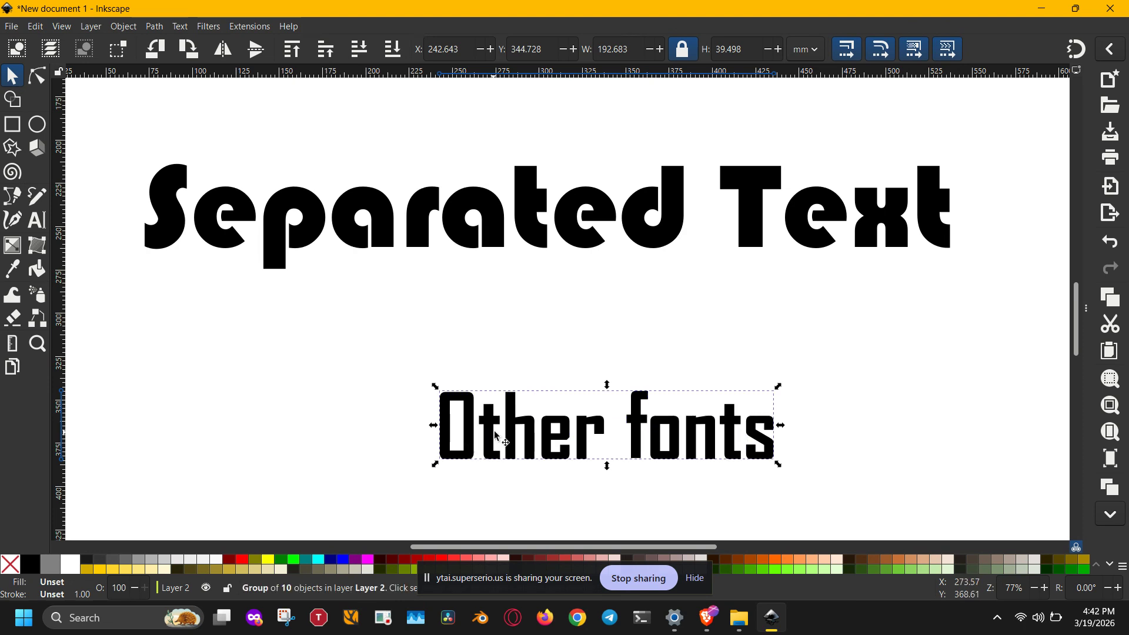
left_click_drag(526, 435, 462, 428)
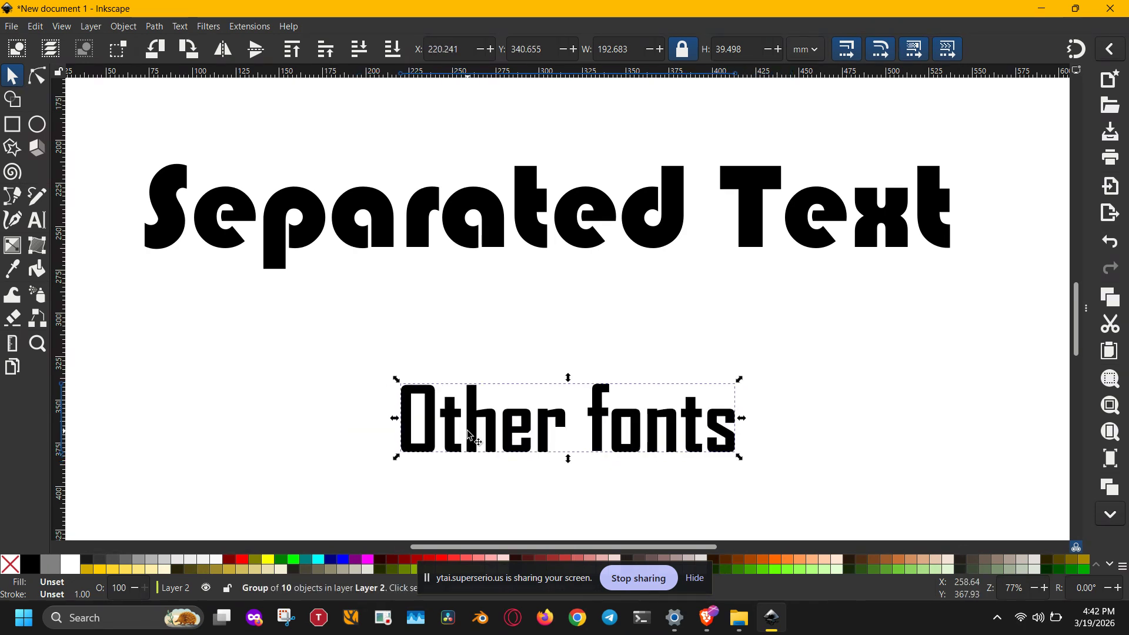
key("ctrl+shift+g")
left_click(514, 329)
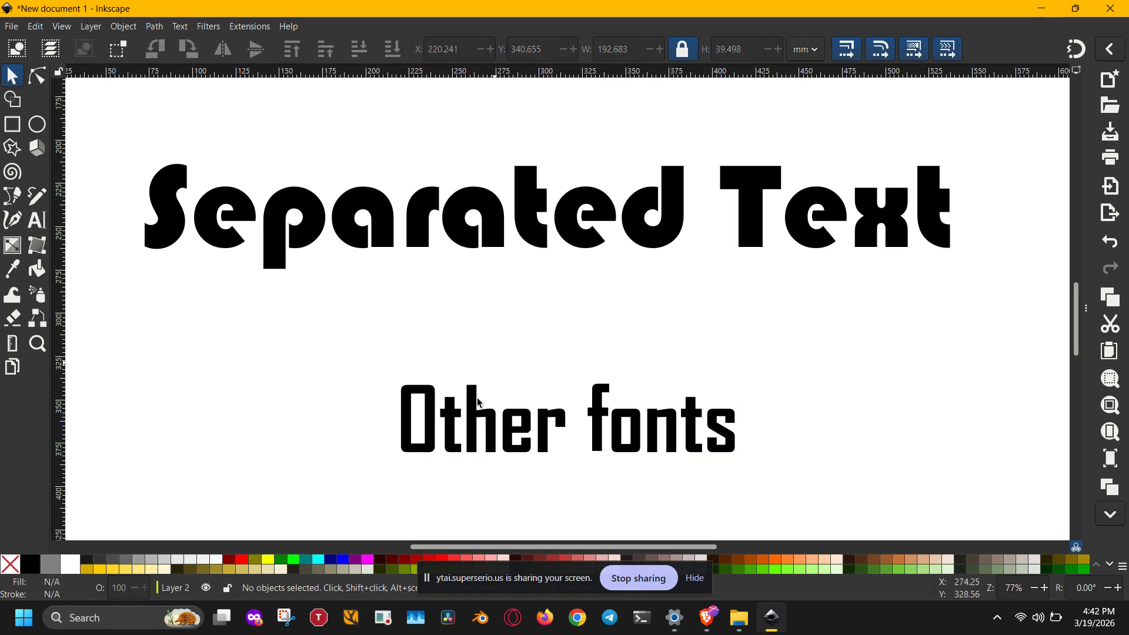
mouse_move(479, 420)
left_mouse_down()
mouse_move(489, 417)
mouse_move(479, 419)
left_mouse_up()
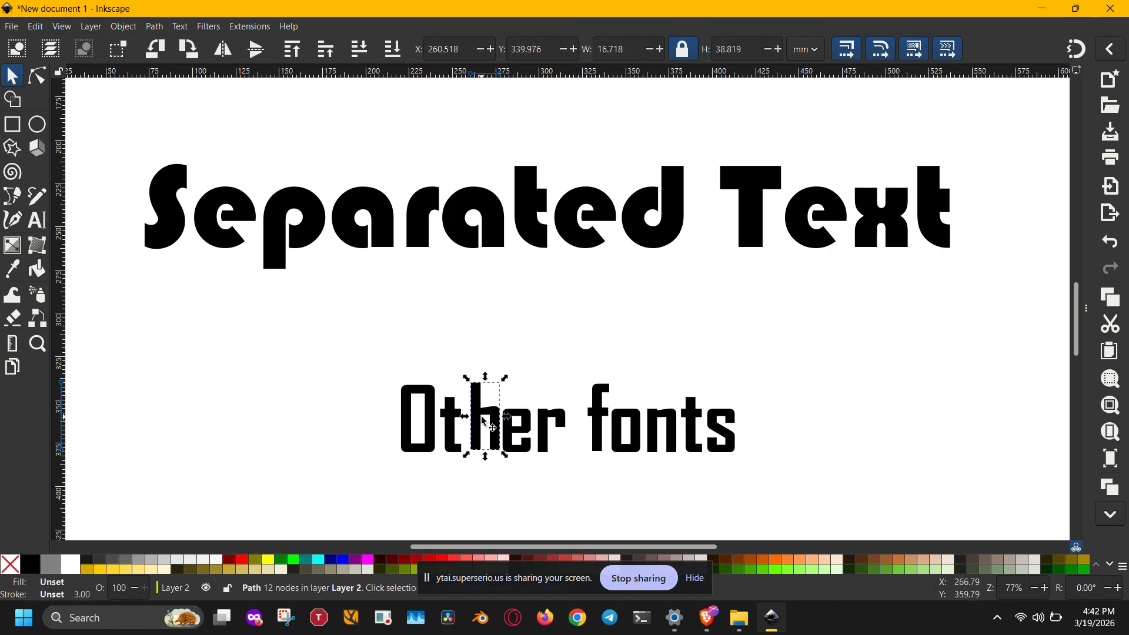
left_click(525, 345)
Select all the "Other fonts" letters and examine which path in the layer's object list belongs to each letter
left_click_drag(311, 352, 791, 484)
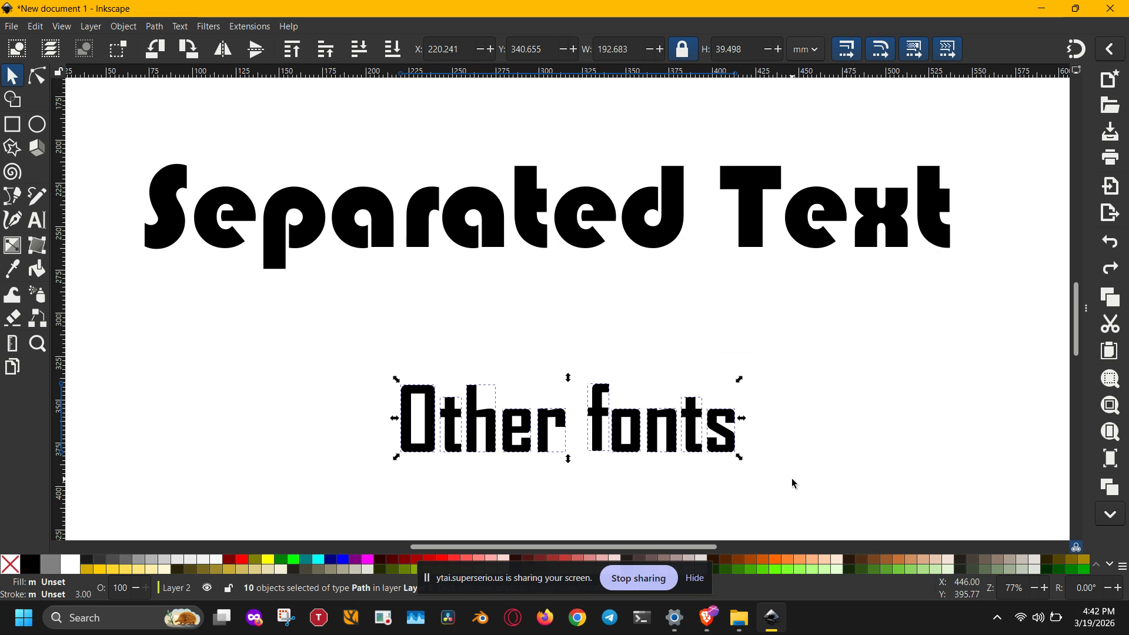
key("ctrl+shift+l")
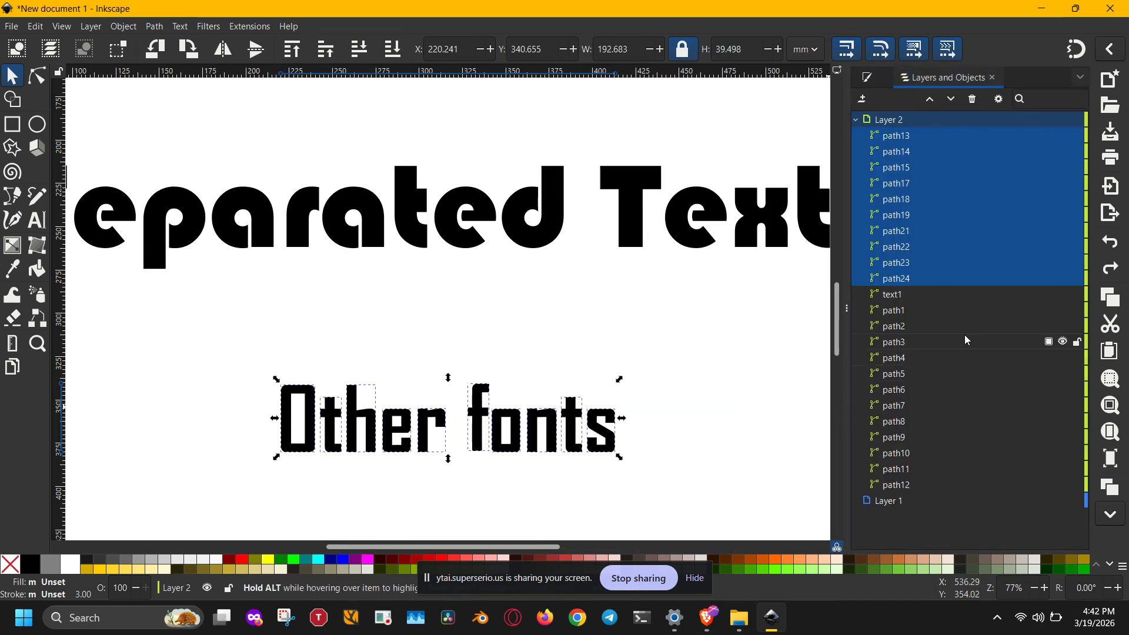
left_click(904, 139)
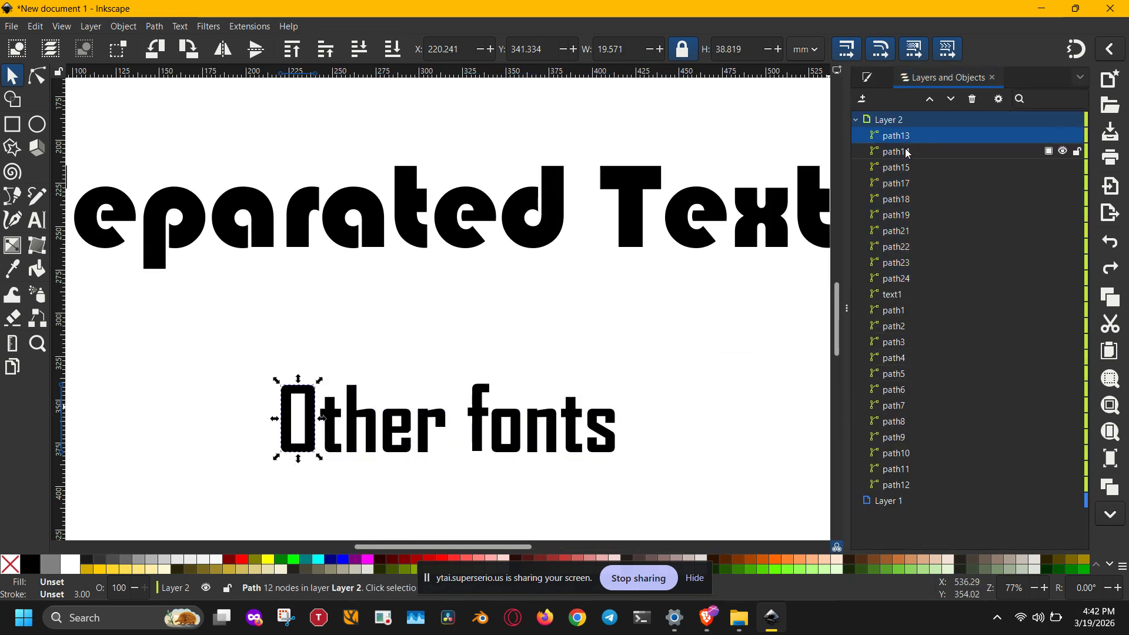
left_click(905, 152)
left_click(907, 168)
left_click(905, 183)
left_click(905, 199)
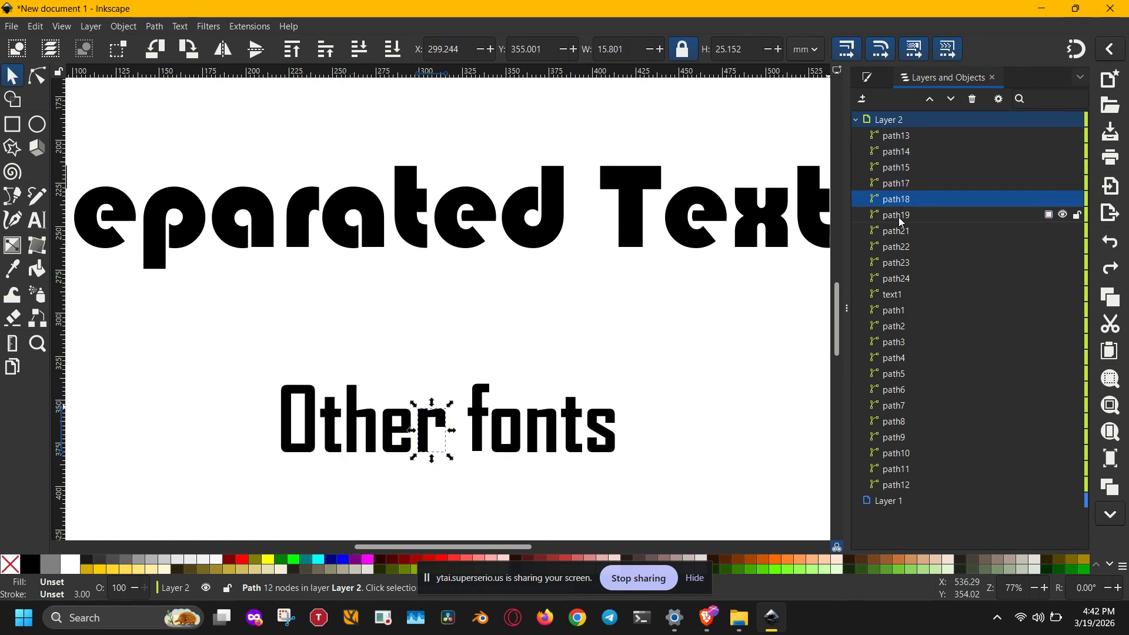
left_click(905, 215)
left_click(905, 231)
left_click(905, 246)
left_click(897, 264)
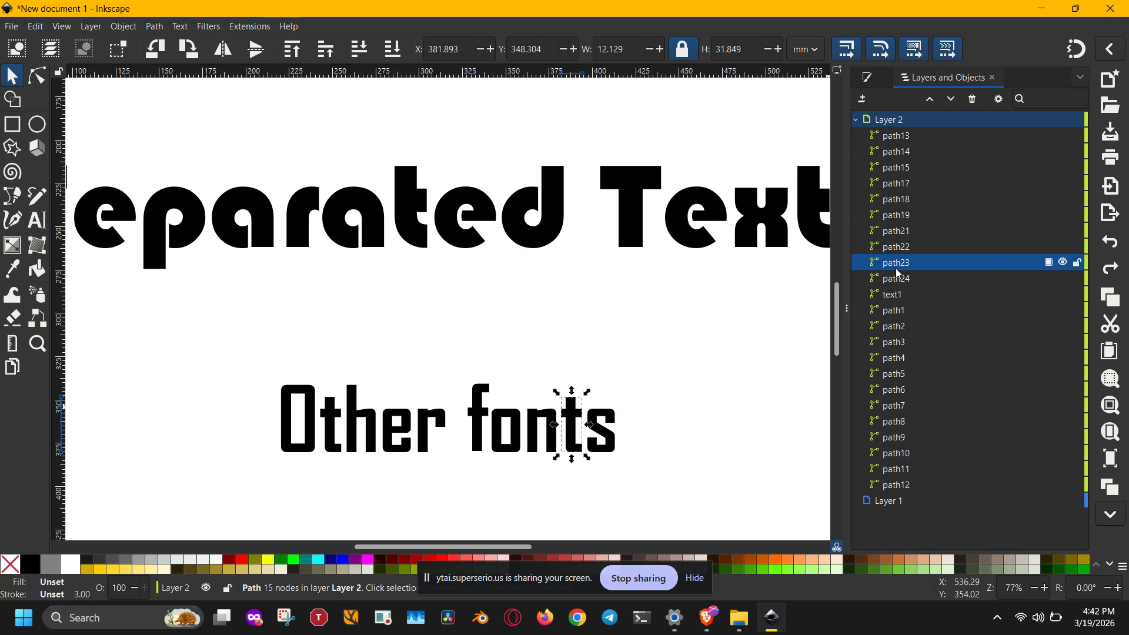
left_click(897, 280)
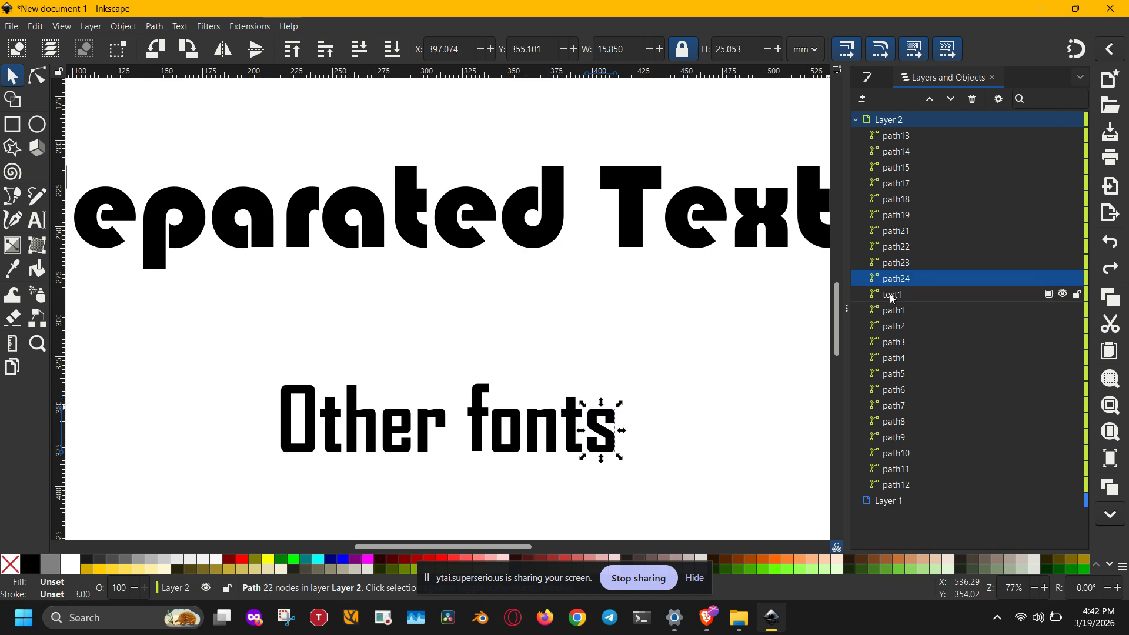
Examine the object list entries for the "Separated" letters one by one, from the "S" through the "t"
left_click(892, 294)
left_click_drag(285, 337, 409, 361)
left_click(916, 312)
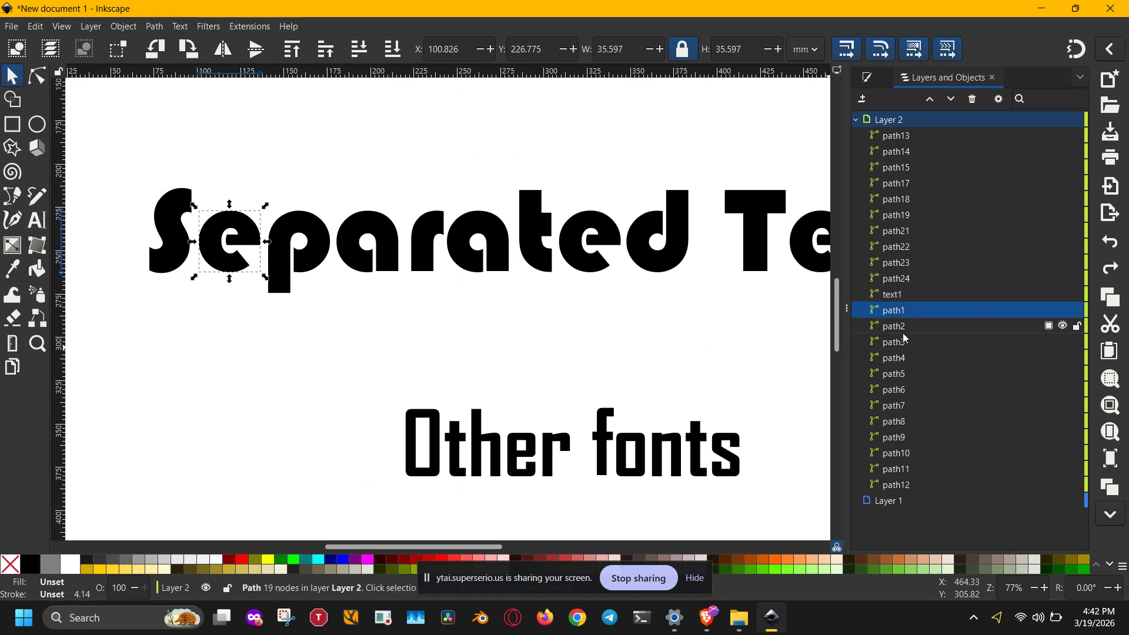
left_click(906, 340)
left_click(908, 327)
left_click(902, 345)
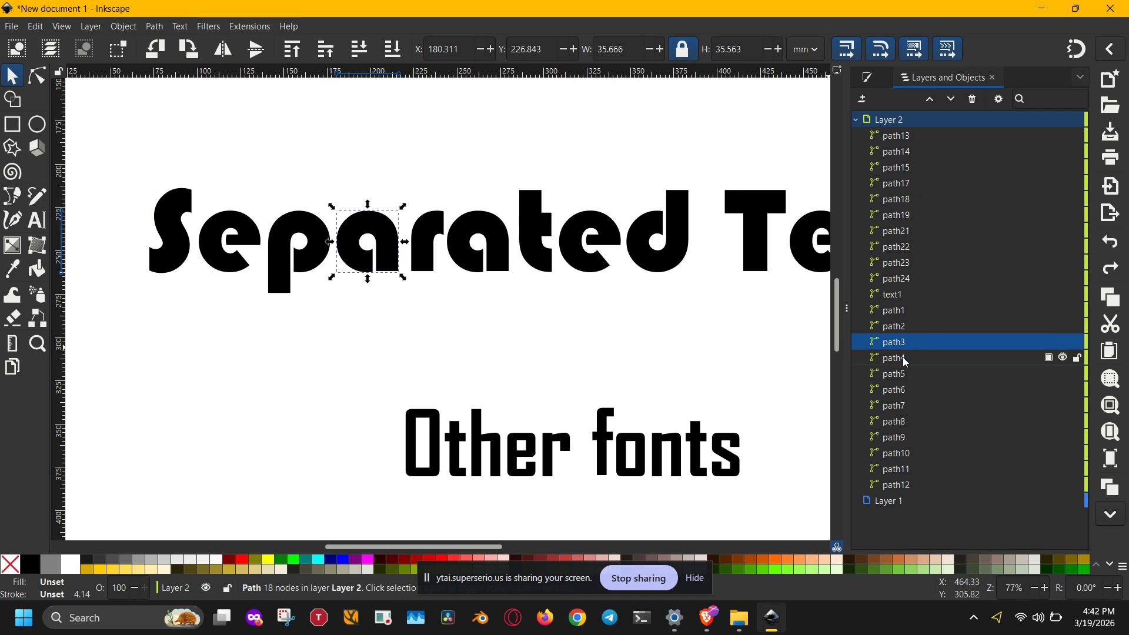
left_click(902, 357)
left_click(904, 371)
left_click(899, 389)
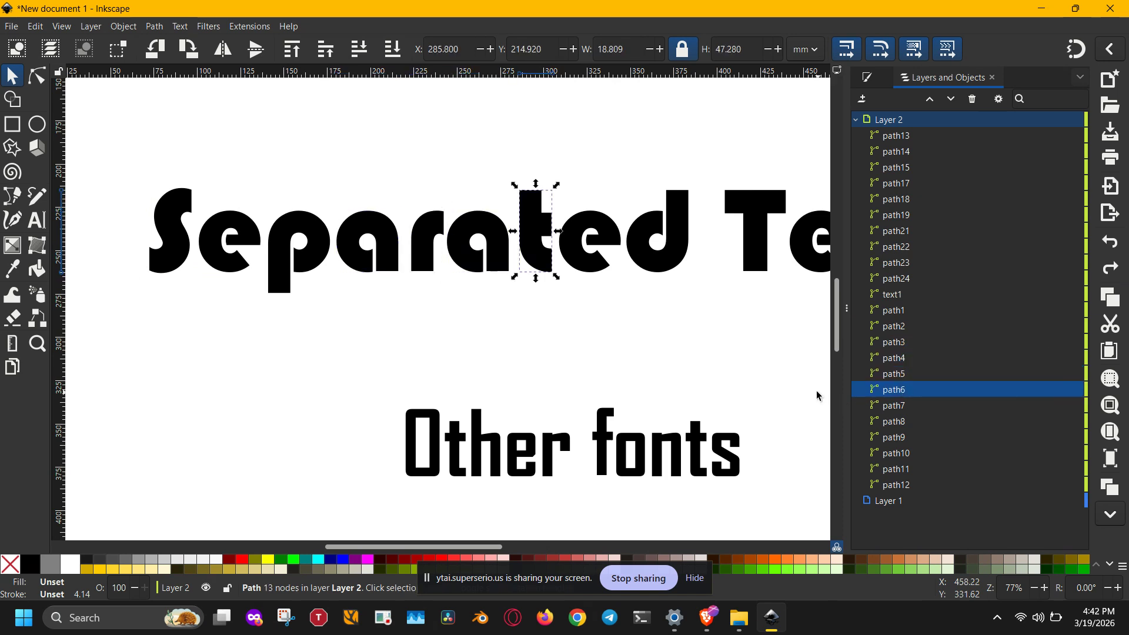
scroll(753, 376, "right", 5)
left_click(640, 347)
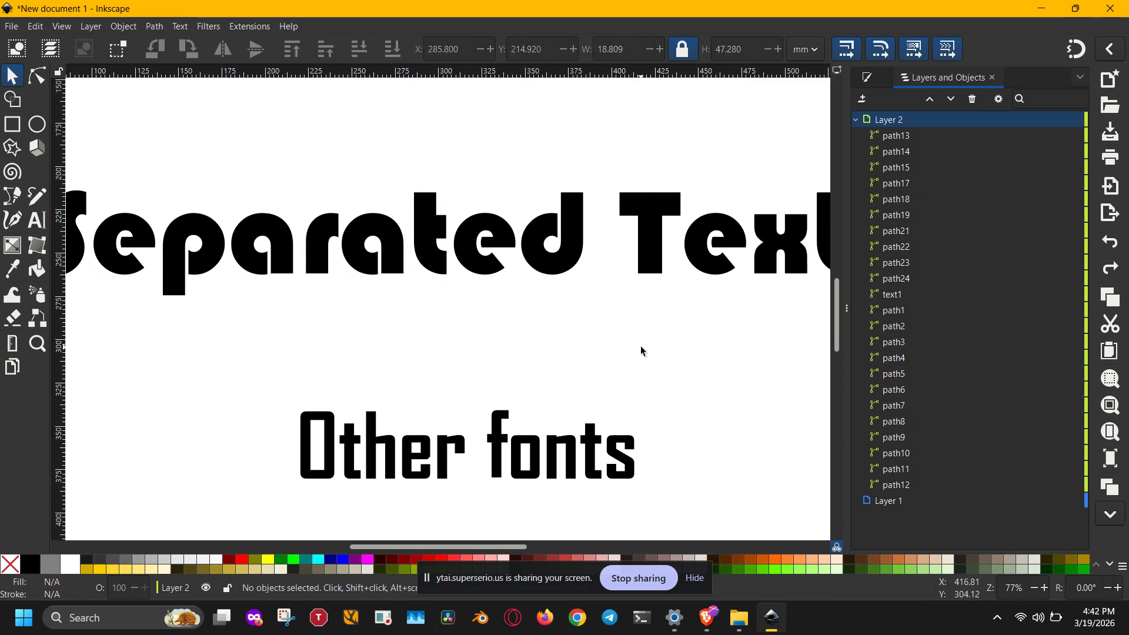
Move the "S" of "Separated" away to the left and distribute that word's letters with even horizontal gaps
scroll(669, 376, "down", 2)
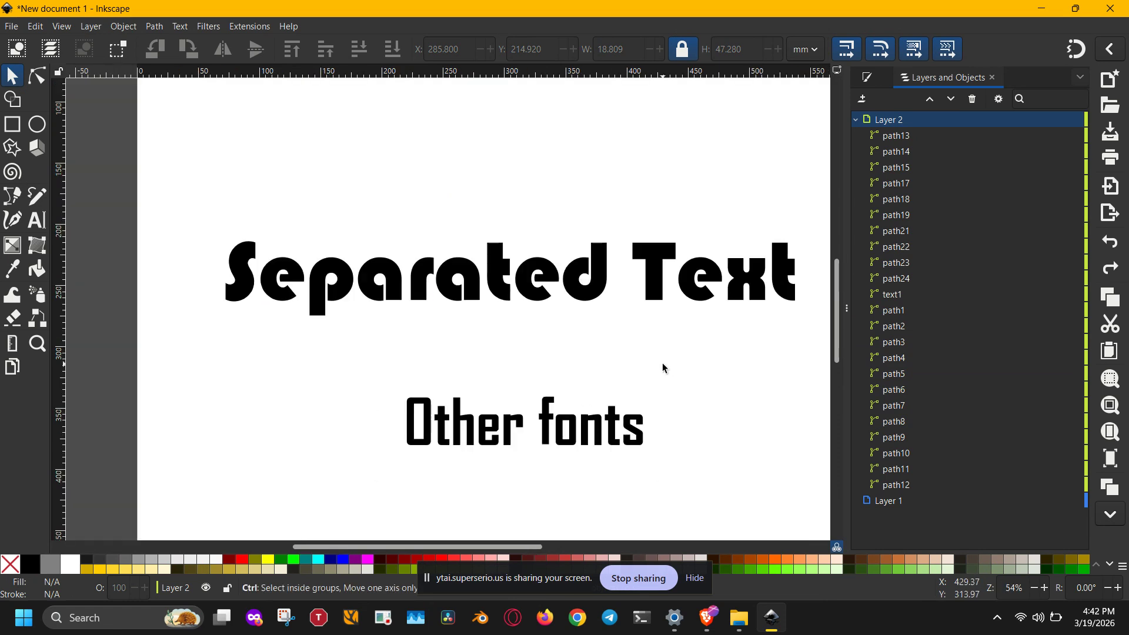
left_click_drag(366, 309, 322, 308)
left_click_drag(283, 244, 642, 365)
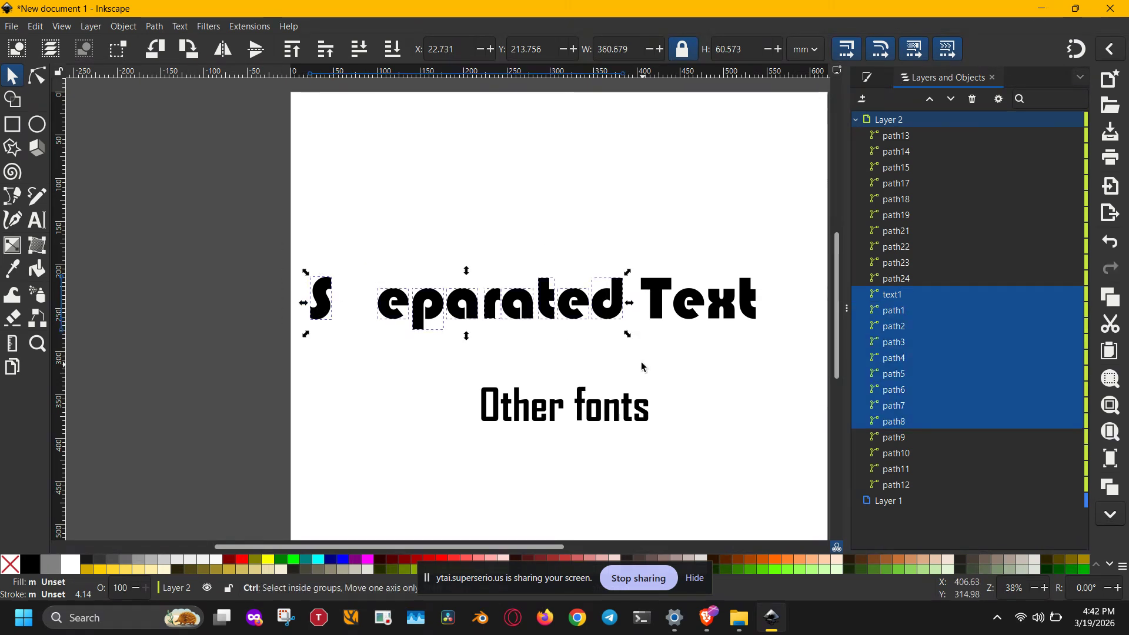
key("ctrl+shift+a")
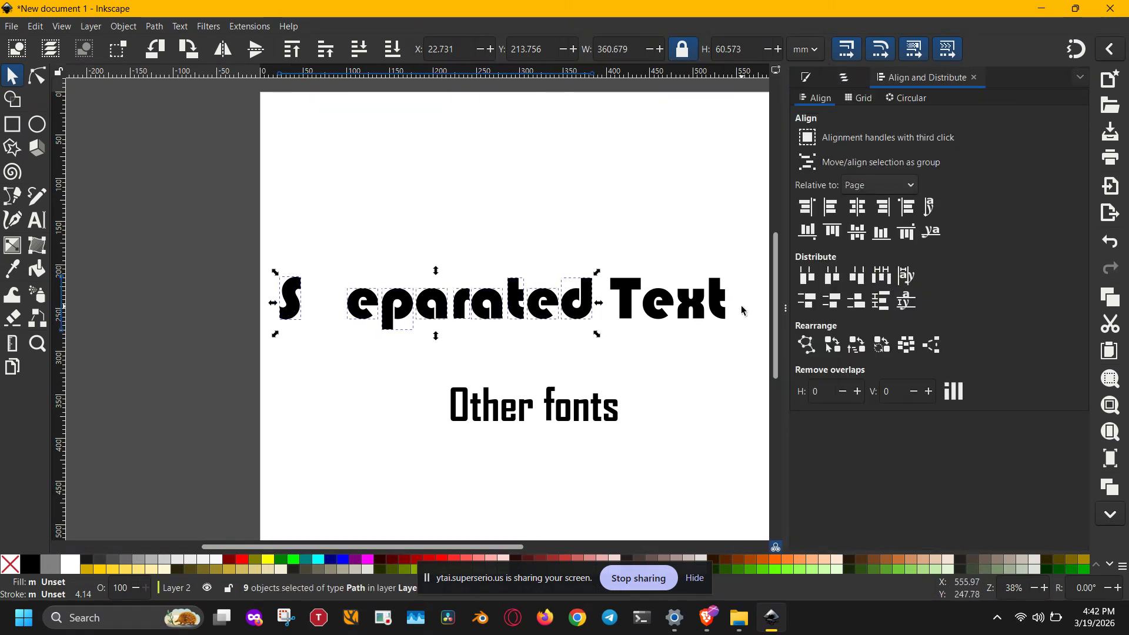
left_click(880, 275)
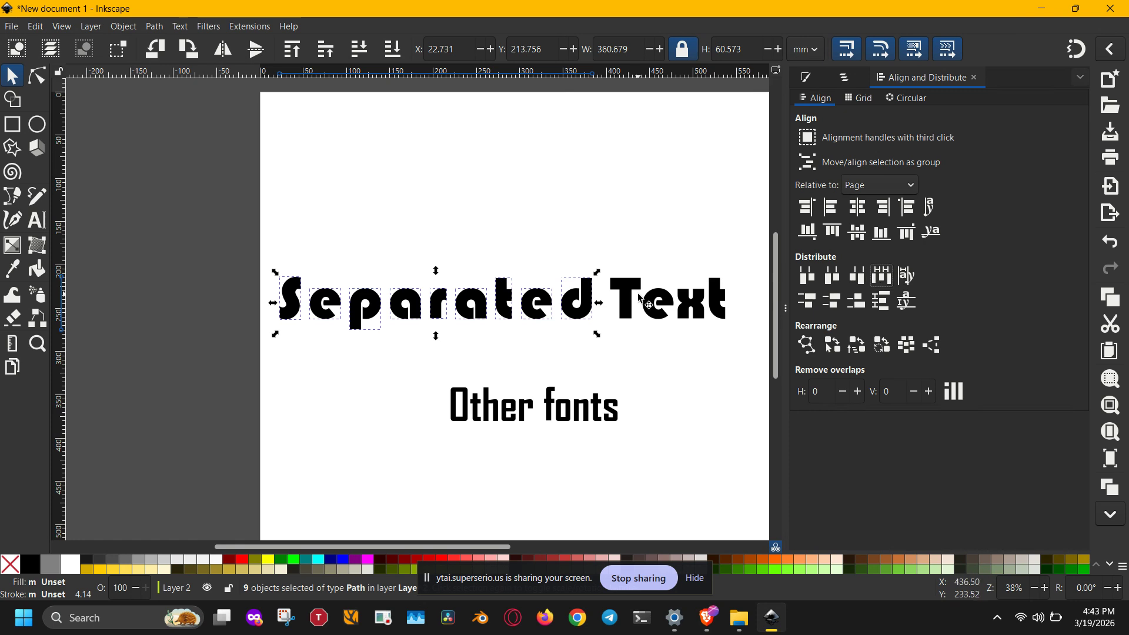
Try stretching the selected "Separated" letters horizontally to the left, to a total width of about 562 mm
left_click_drag(272, 303, 100, 300)
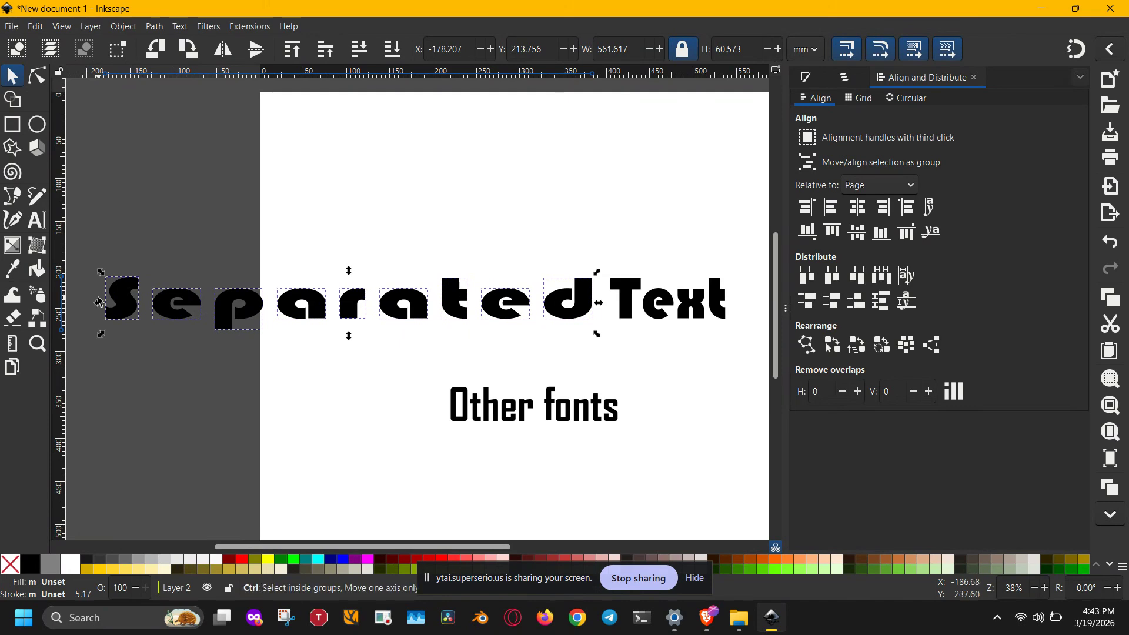
mouse_move(98, 296)
left_mouse_down()
mouse_move(275, 300)
mouse_move(100, 309)
left_mouse_up()
Move the "S" far left beyond the page edge and redistribute the "Separated" letters with even, wider horizontal gaps
left_click(298, 326)
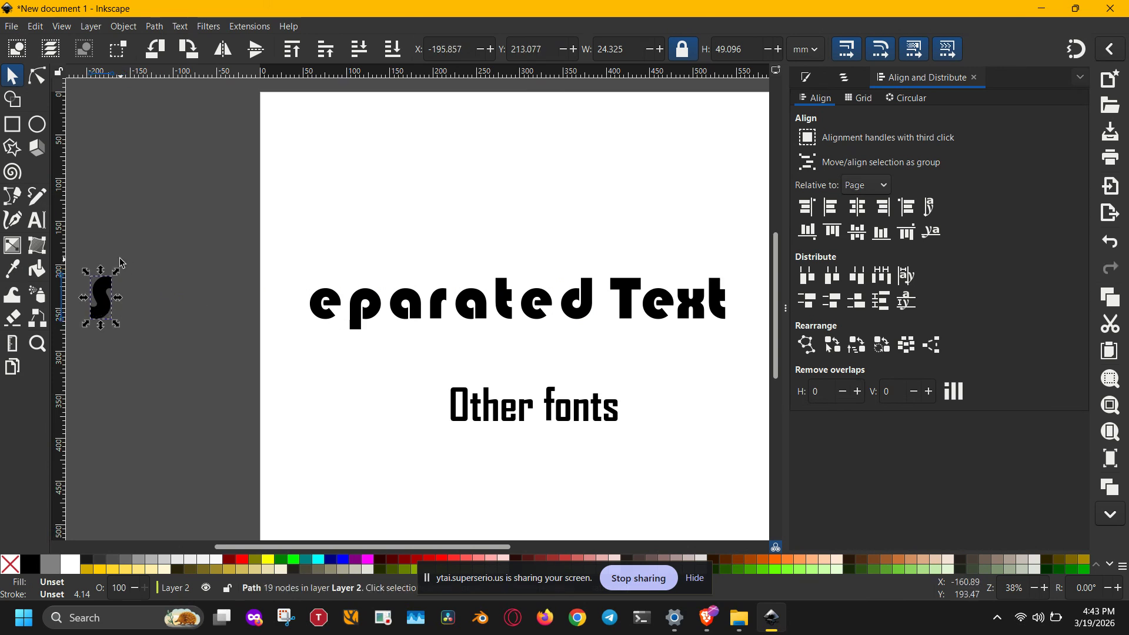
left_click_drag(79, 247, 605, 338)
left_click(880, 275)
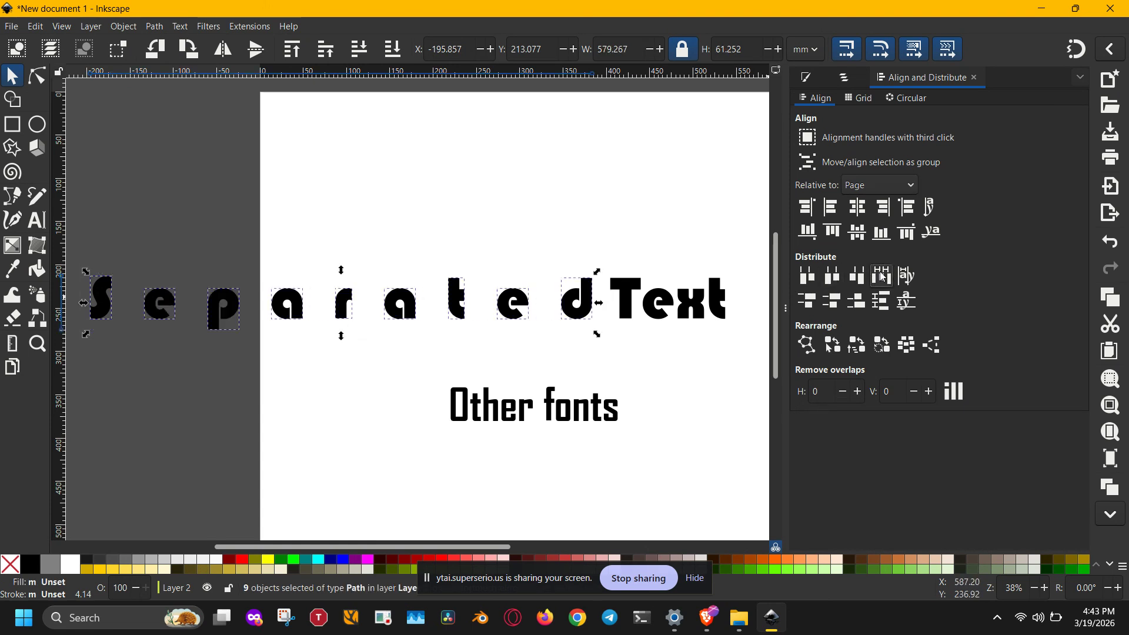
left_click(492, 361)
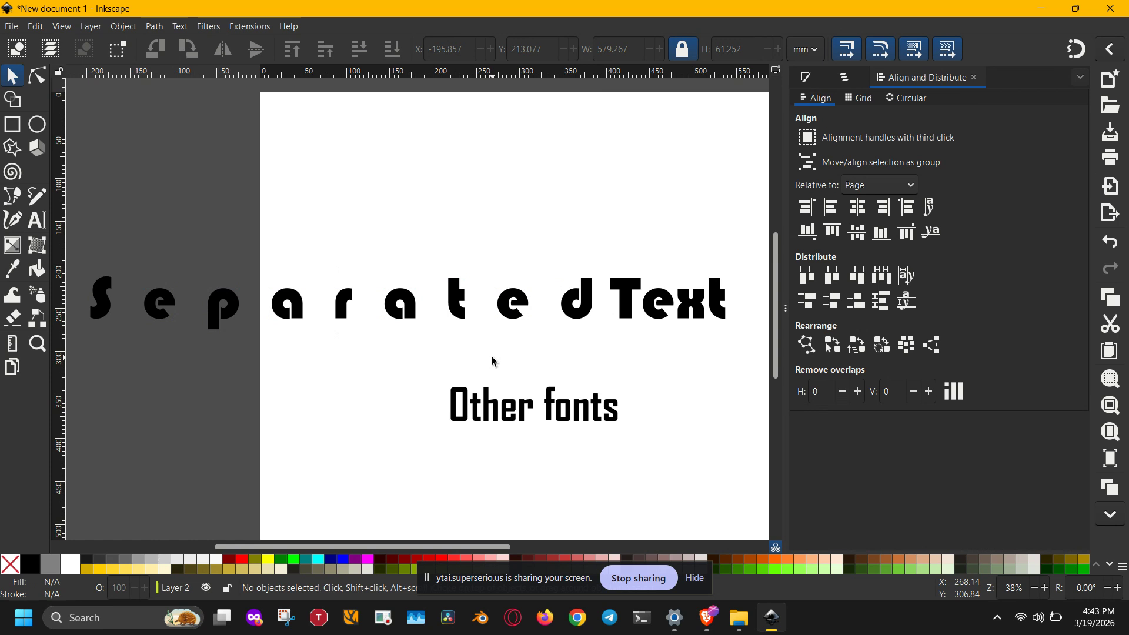
Undo the letter distributions and the moves of the "S" to restore the original spacing of "Separated Text"
left_click_drag(611, 351, 560, 330)
key("ctrl+z")
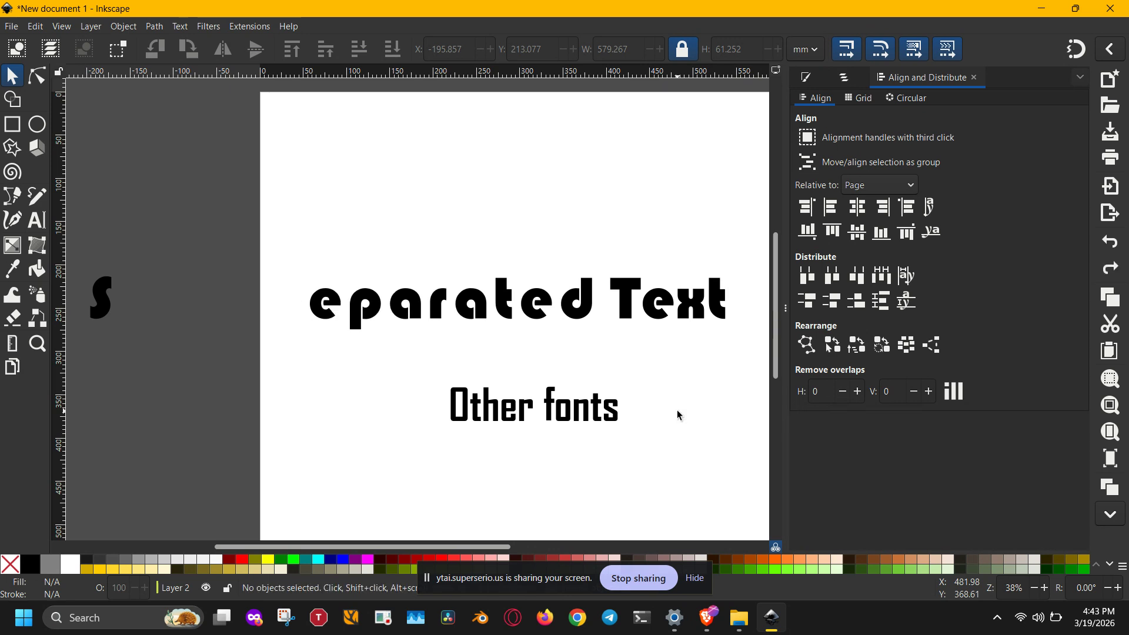
key("ctrl+z")
key("ctrl+shift+z")
key("ctrl+z")
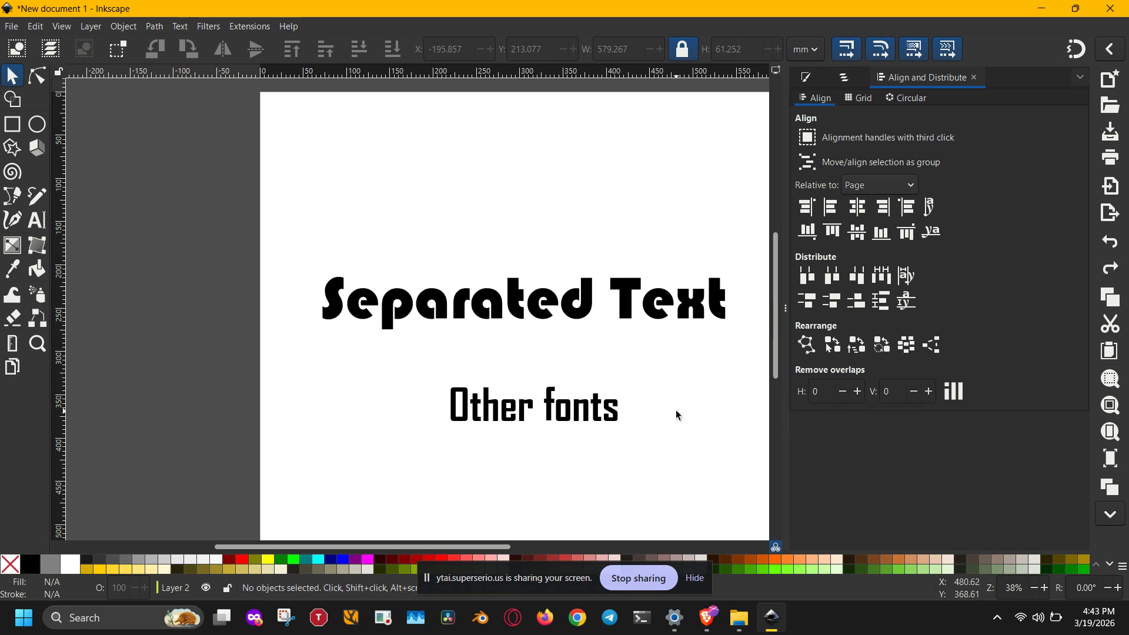